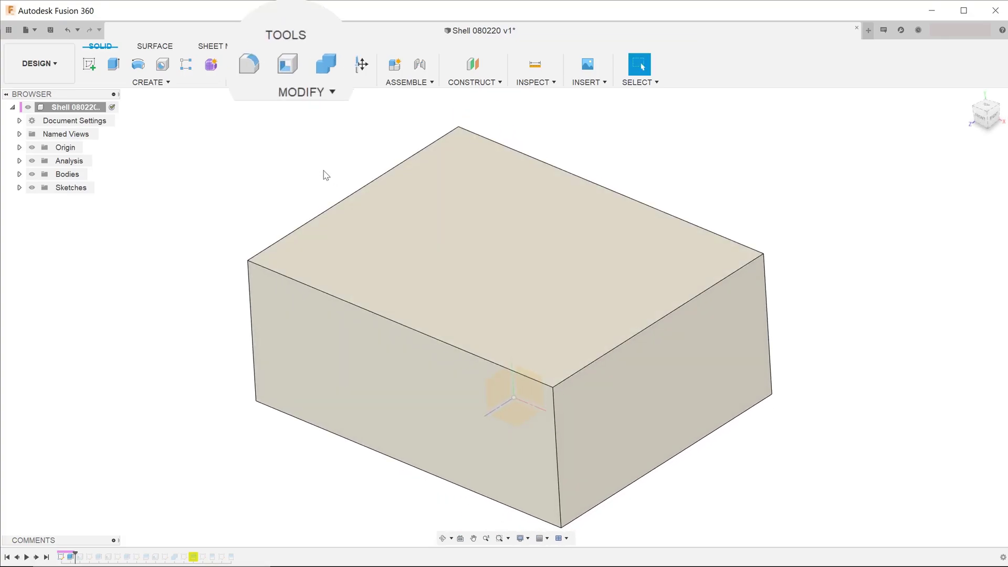
Step: Shell the box with its top face removed and a 2 mm inside thickness
left_click(289, 64)
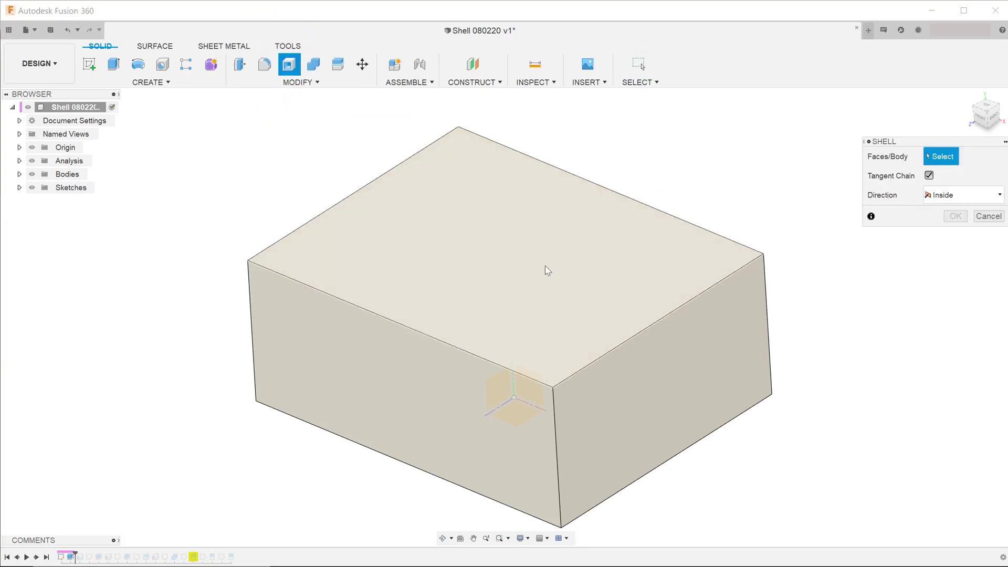
left_click(547, 266)
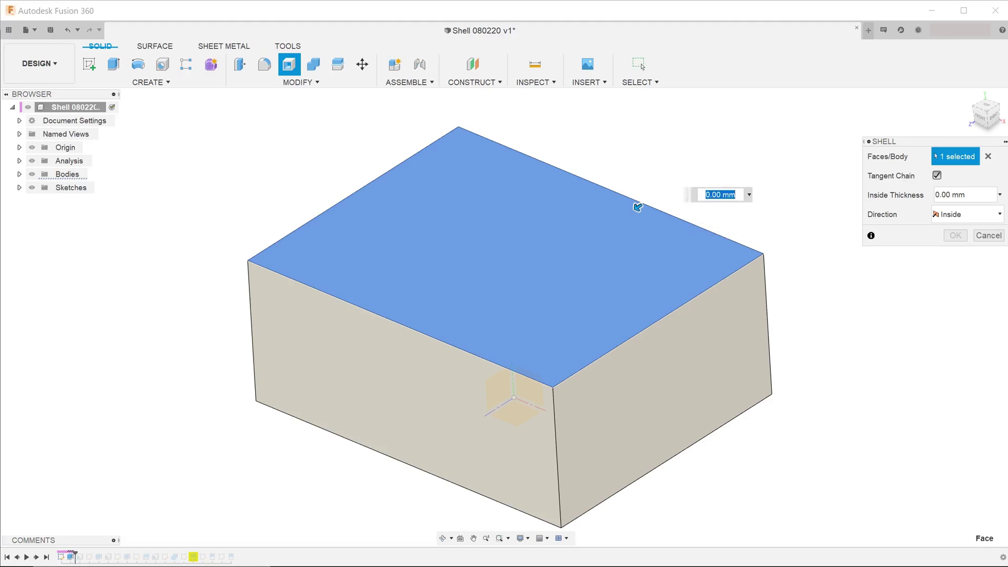
type("2")
key("Return")
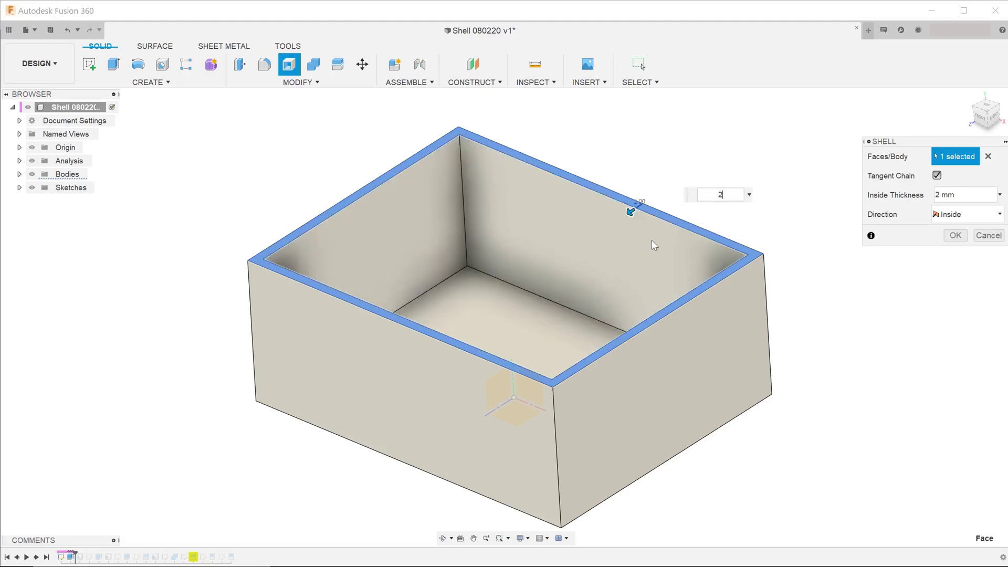
middle_click_drag(614, 254, 519, 287, "shift")
left_click(954, 236)
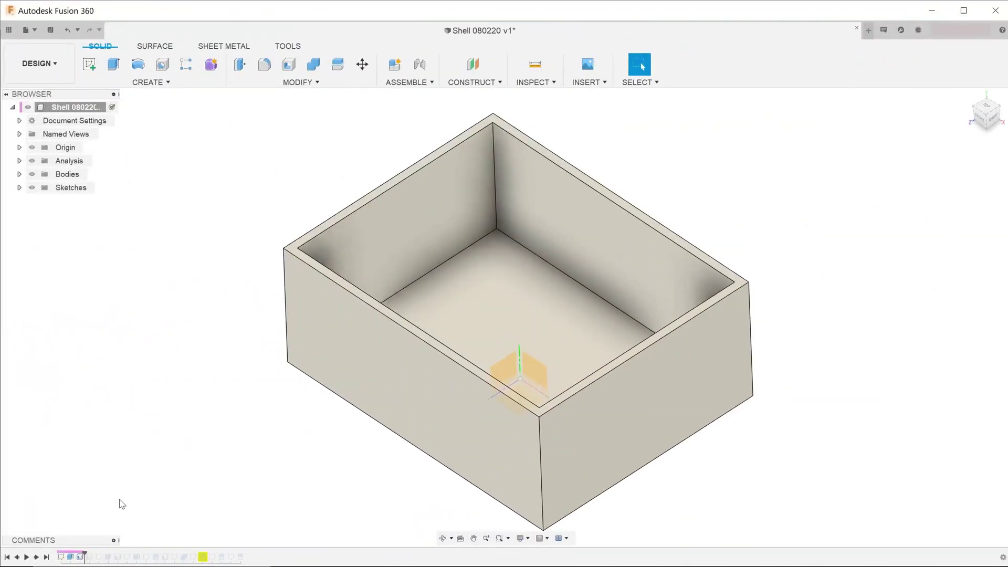
Step: Reopen the Shell feature for editing and clear its removed faces
right_click(90, 556)
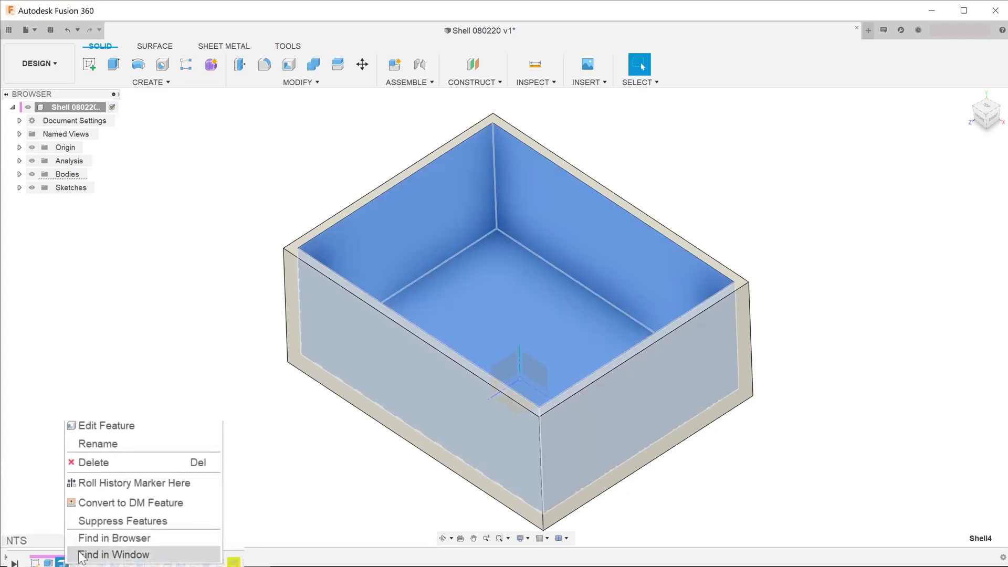
left_click(158, 430)
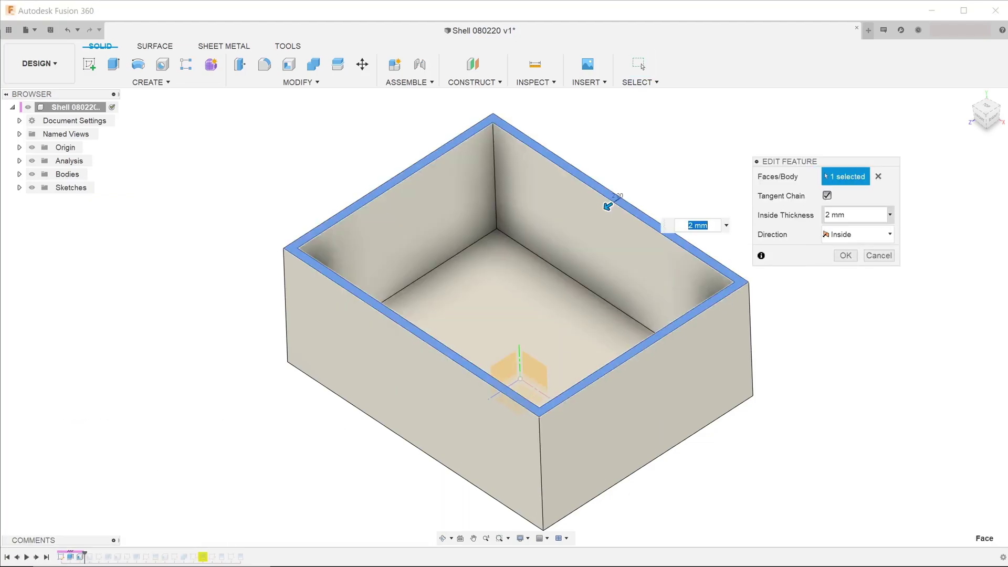
left_click(879, 177)
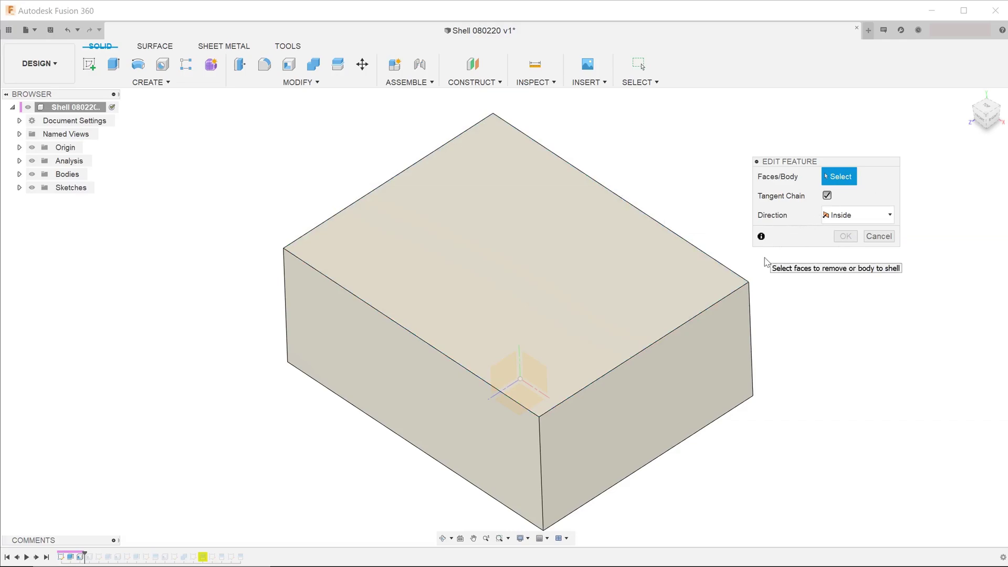
Step: Pick the top and right side faces for removal and inspect the openings
left_click(655, 274)
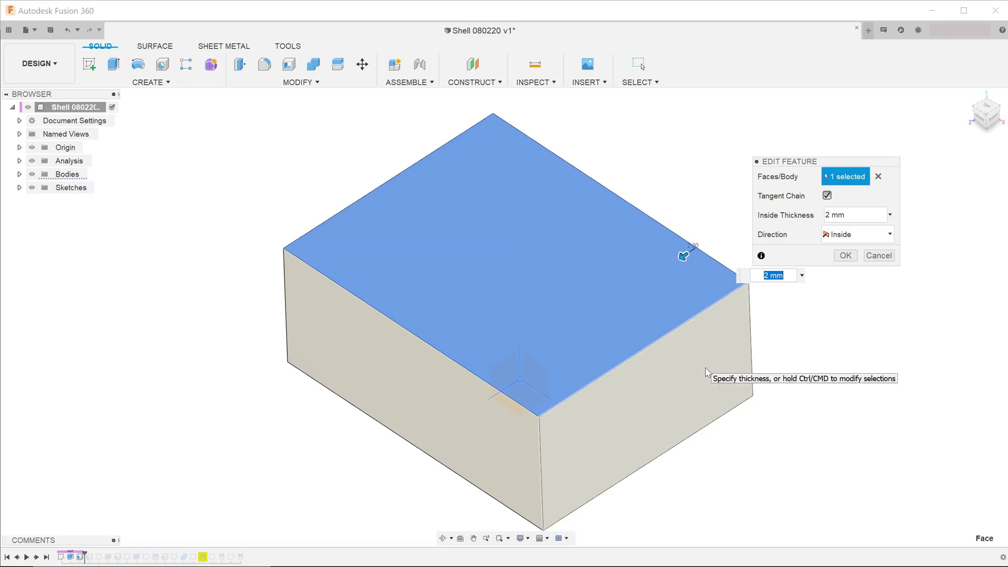
left_click(705, 371)
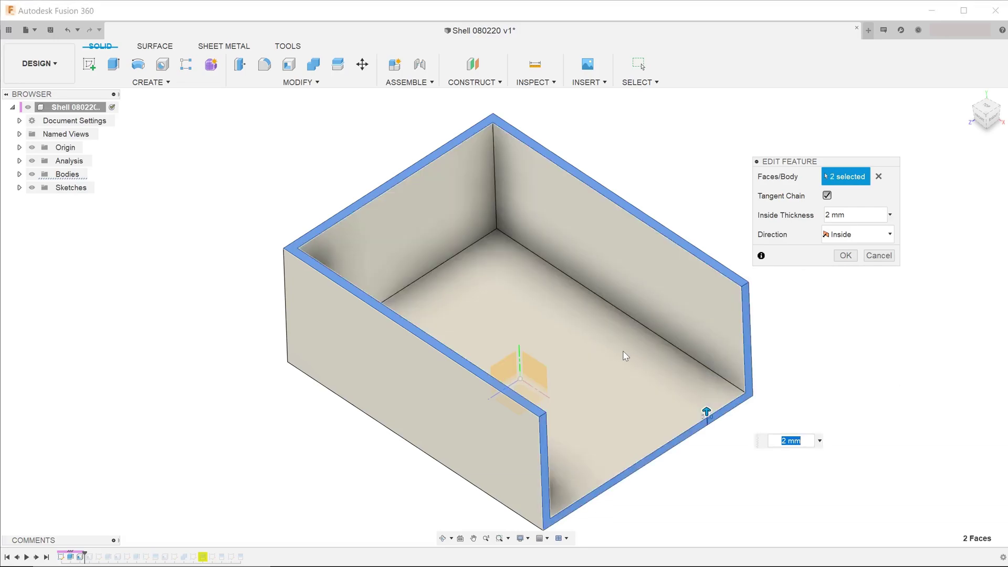
middle_click_drag(624, 288, 622, 342, "shift")
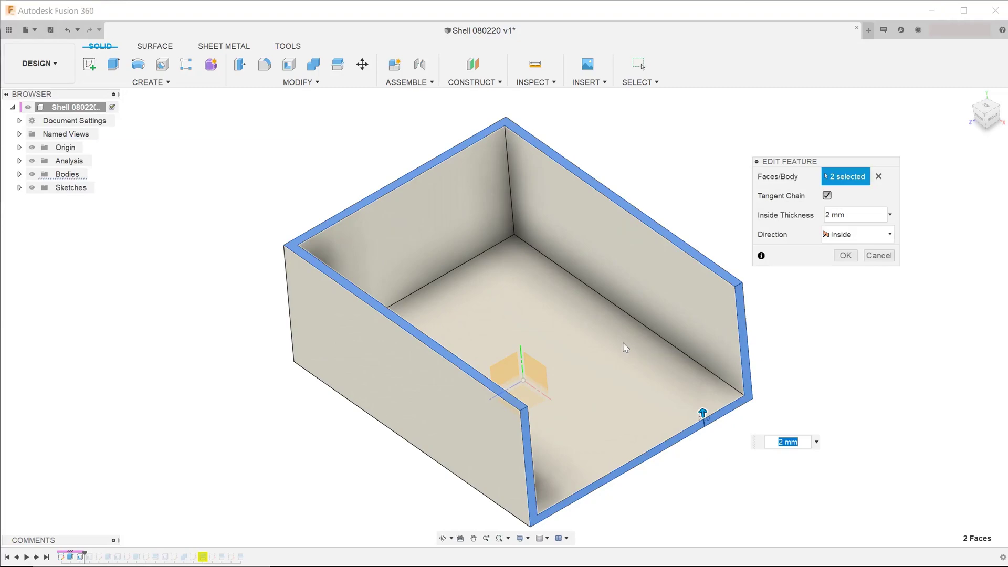
Step: Try removing the top and bottom faces instead
left_click(880, 178)
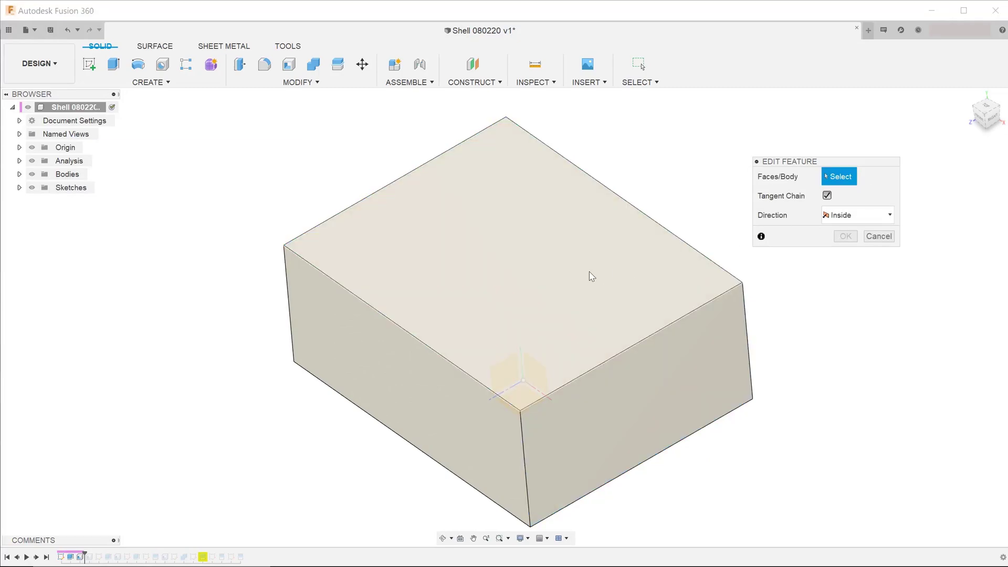
left_click(583, 275)
middle_click_drag(583, 275, 603, 316, "shift")
left_click(556, 229)
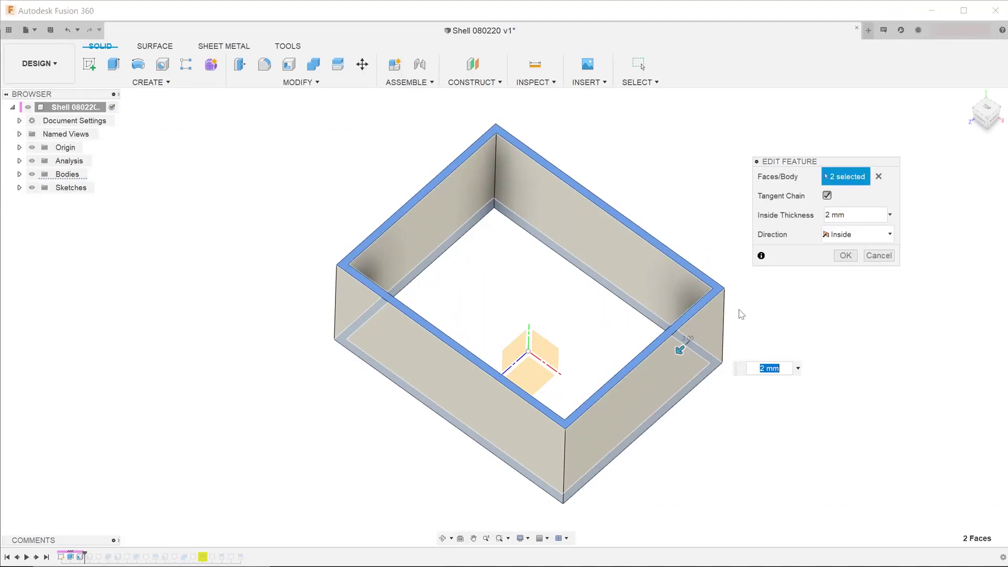
Step: Clear the faces and remove the right side and front faces, then check the result
left_click(879, 177)
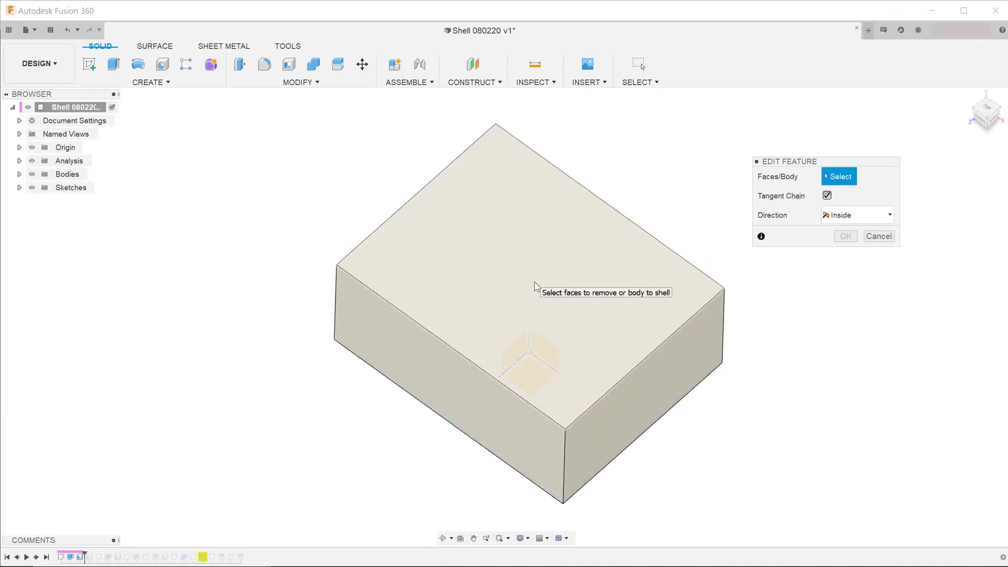
middle_click_drag(537, 286, 596, 209, "shift")
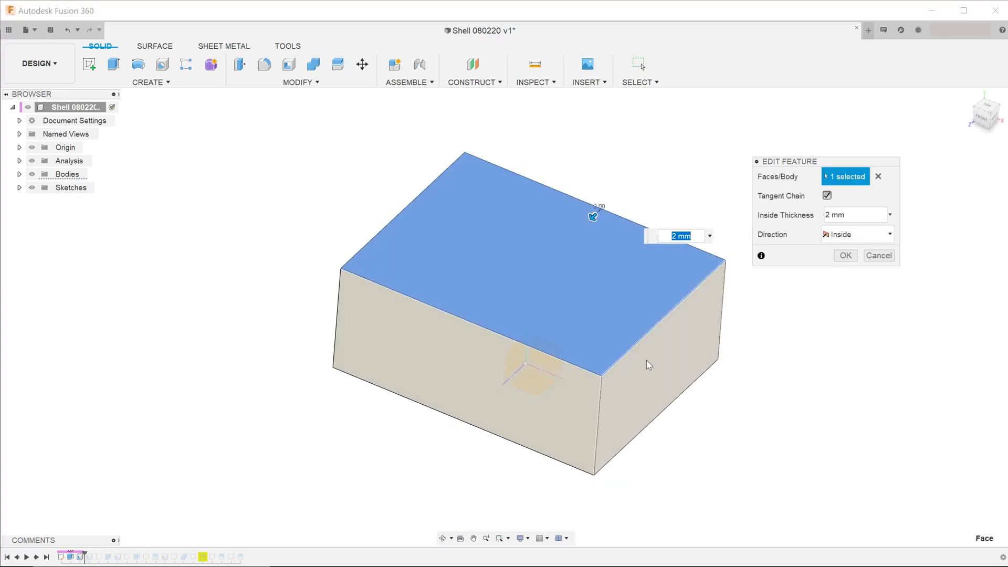
left_click(637, 368)
left_click(469, 375)
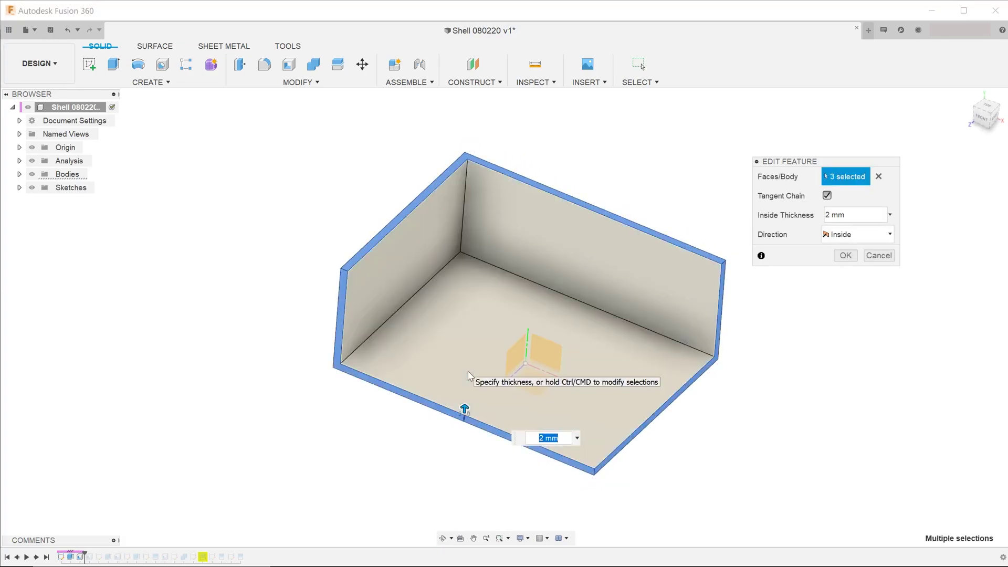
mouse_move(469, 371)
middle_mouse_down("shift")
mouse_move(472, 347)
mouse_move(425, 350)
mouse_move(405, 326)
mouse_move(468, 363)
mouse_move(489, 357)
mouse_move(483, 349)
mouse_move(472, 360)
mouse_move(451, 343)
mouse_move(471, 360)
middle_mouse_up("shift")
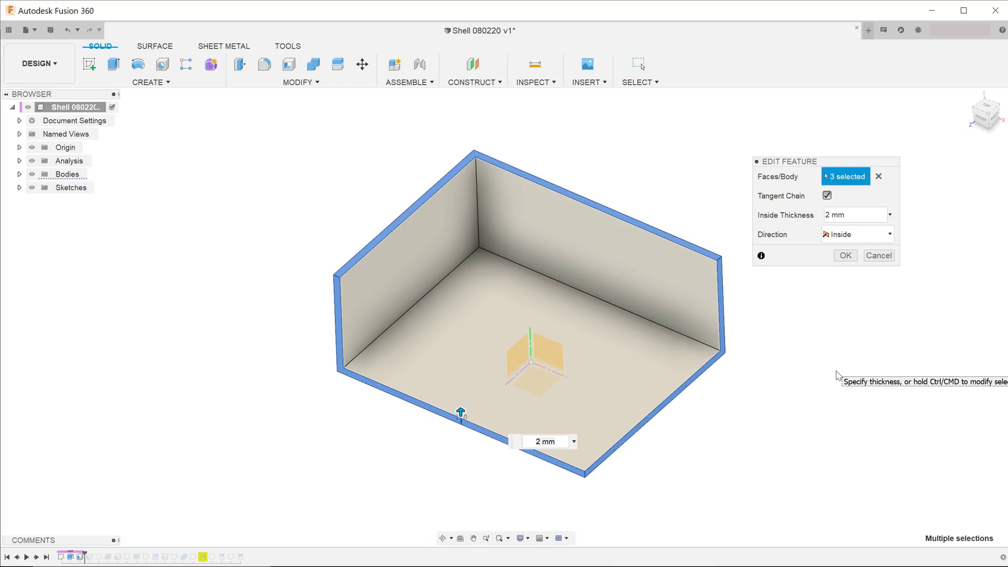
Step: Apply the 2 mm shell to the whole Body1 so it becomes a closed hollow box
left_click(878, 177)
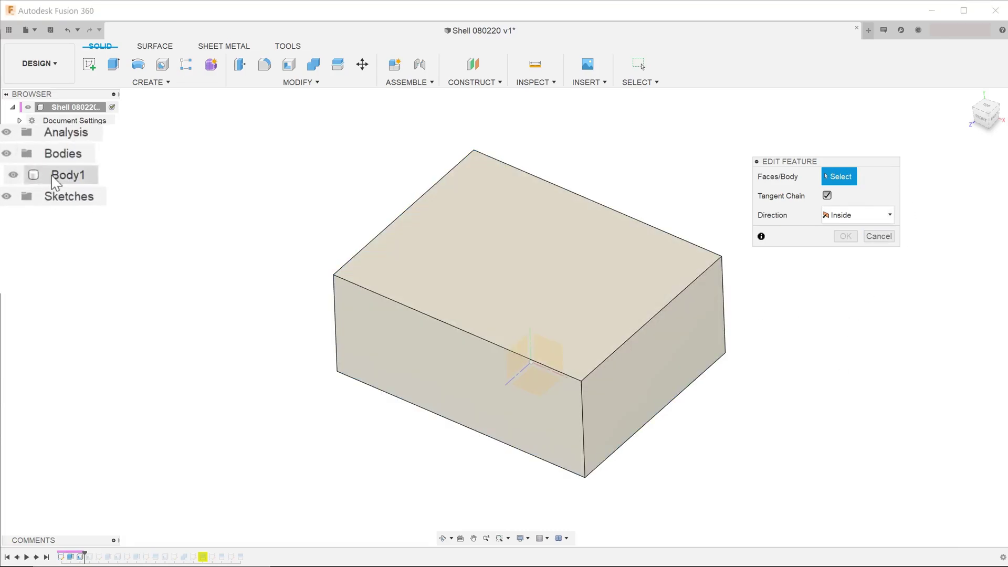
left_click(58, 177)
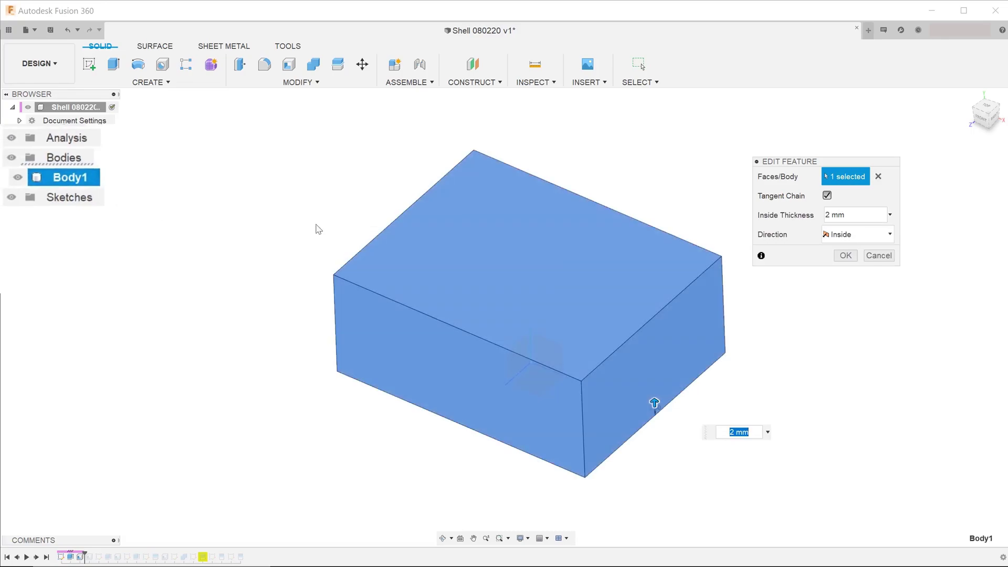
left_click(845, 257)
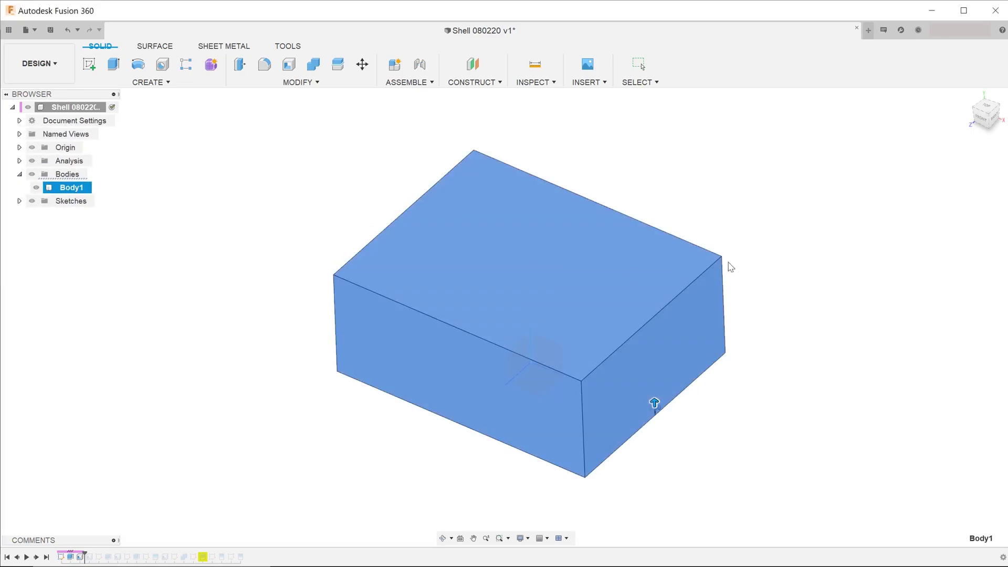
key("Escape")
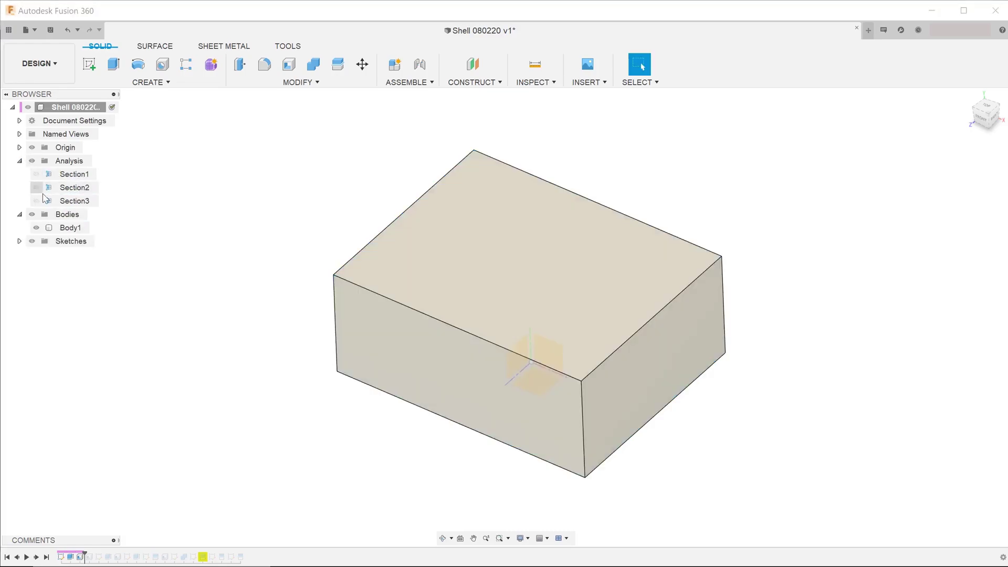
Step: Turn on Section3 and orbit to a top view of the shelled box with its boss and block
left_click(36, 201)
mouse_move(261, 273)
middle_mouse_down("shift")
mouse_move(263, 226)
mouse_move(263, 263)
mouse_move(304, 254)
mouse_move(304, 241)
middle_mouse_up("shift")
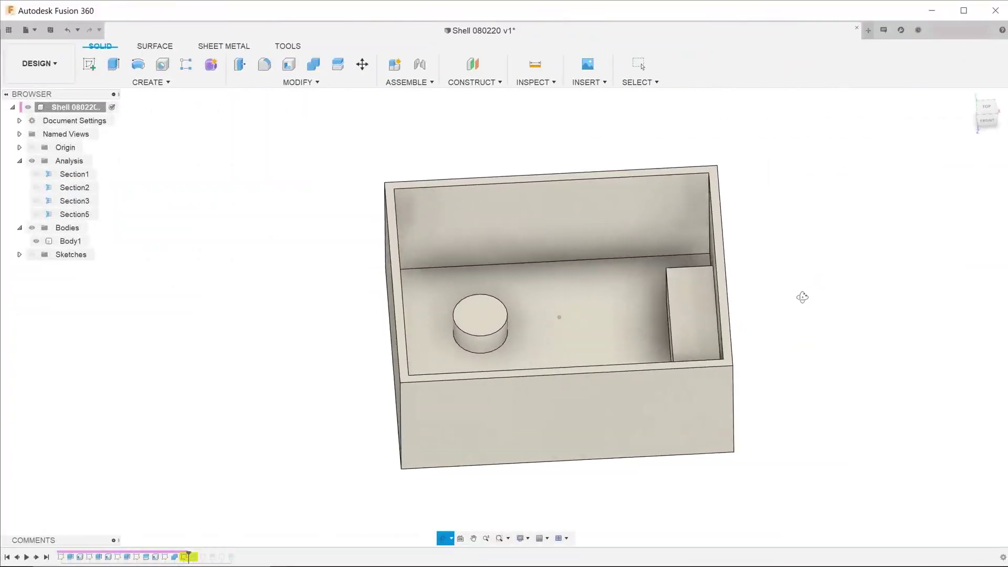
middle_click_drag(739, 295, 809, 279, "shift")
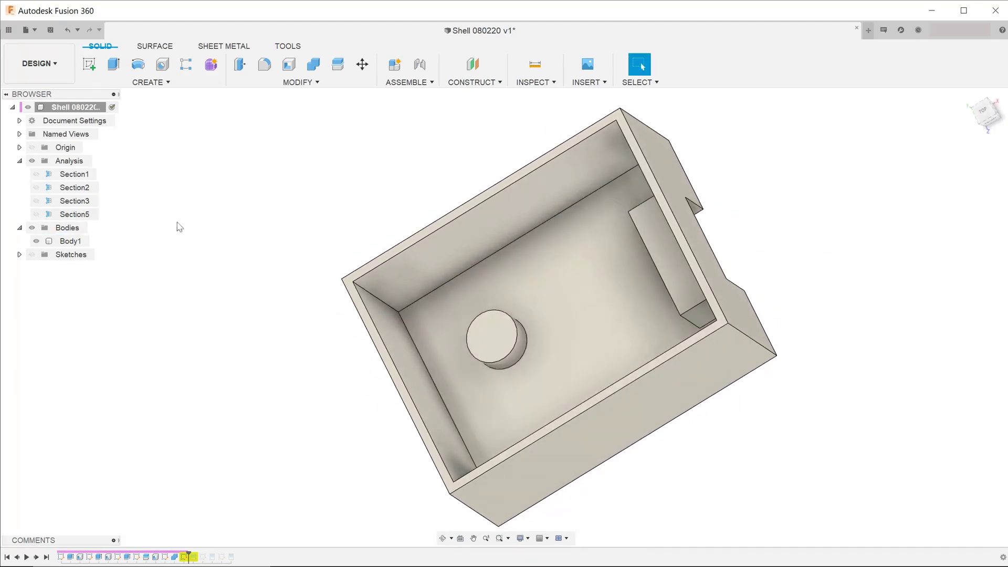
Step: Turn on Section5 and inspect the hollowed block and cylinder in the cut
left_click(36, 214)
mouse_move(294, 242)
middle_mouse_down("shift")
mouse_move(288, 219)
mouse_move(599, 390)
mouse_move(551, 323)
mouse_move(561, 356)
mouse_move(578, 361)
mouse_move(585, 349)
mouse_move(559, 327)
middle_mouse_up("shift")
scroll(599, 390, "up", 3)
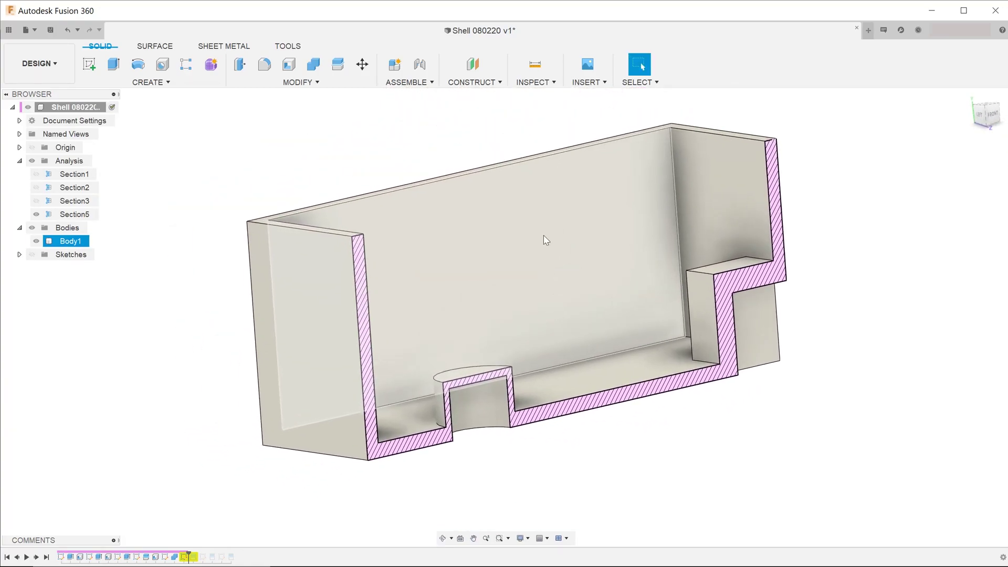
middle_click_drag(545, 236, 573, 285, "shift")
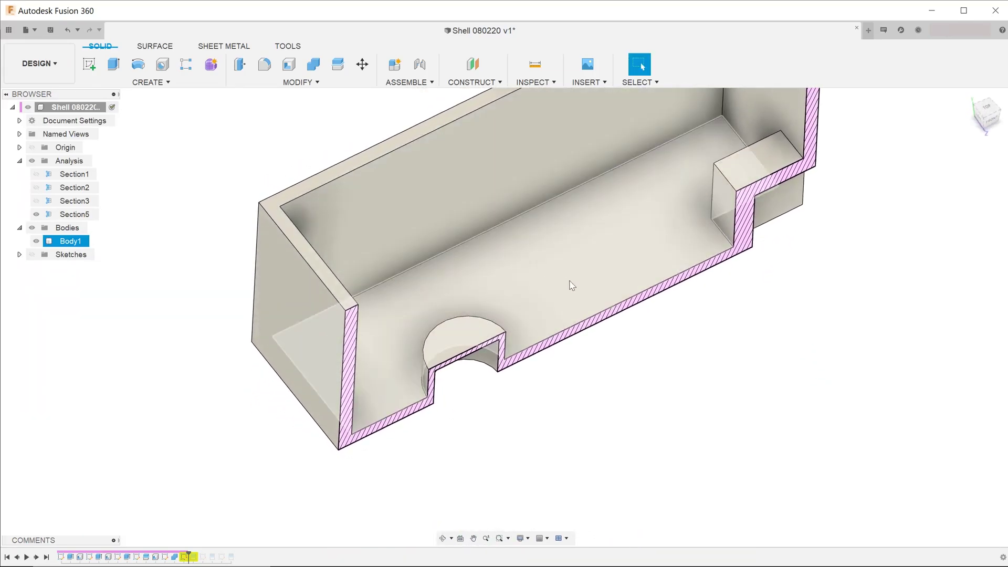
Step: Hide Section5 and view the plain shelled box
key("Escape")
left_click(37, 214)
mouse_move(678, 336)
middle_mouse_down("shift")
mouse_move(704, 281)
mouse_move(702, 243)
mouse_move(693, 322)
mouse_move(679, 323)
middle_mouse_up("shift")
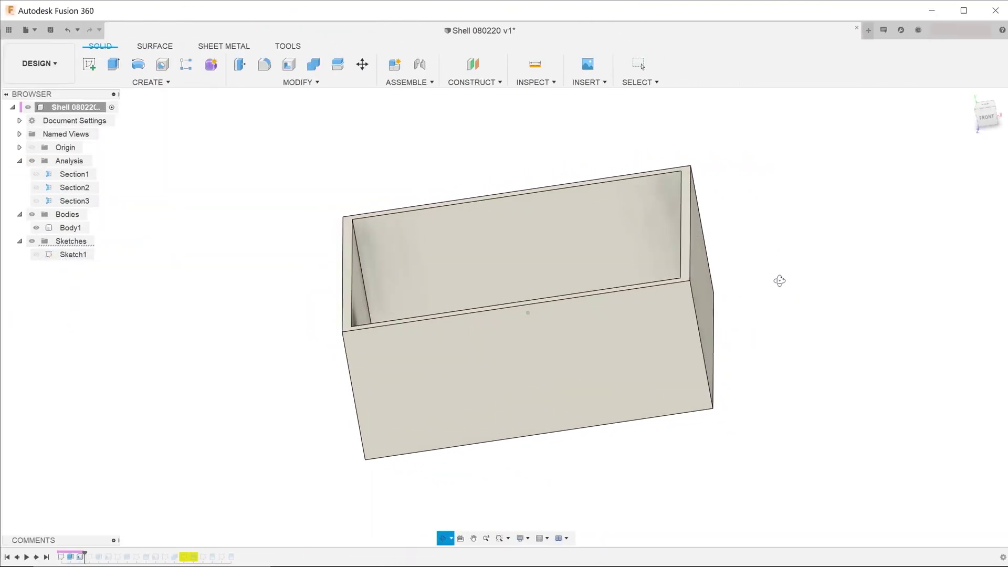
middle_click_drag(779, 282, 802, 315, "shift")
Step: Sketch a rectangle on the floor by the right wall and extrude it 9 mm as a joined block
left_click(624, 272)
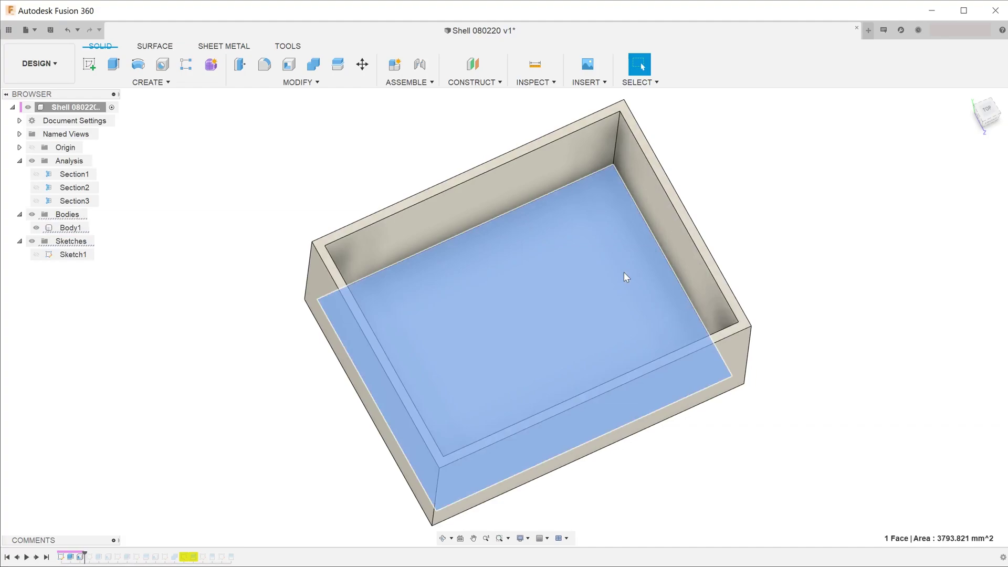
right_click(624, 272)
left_click(618, 338)
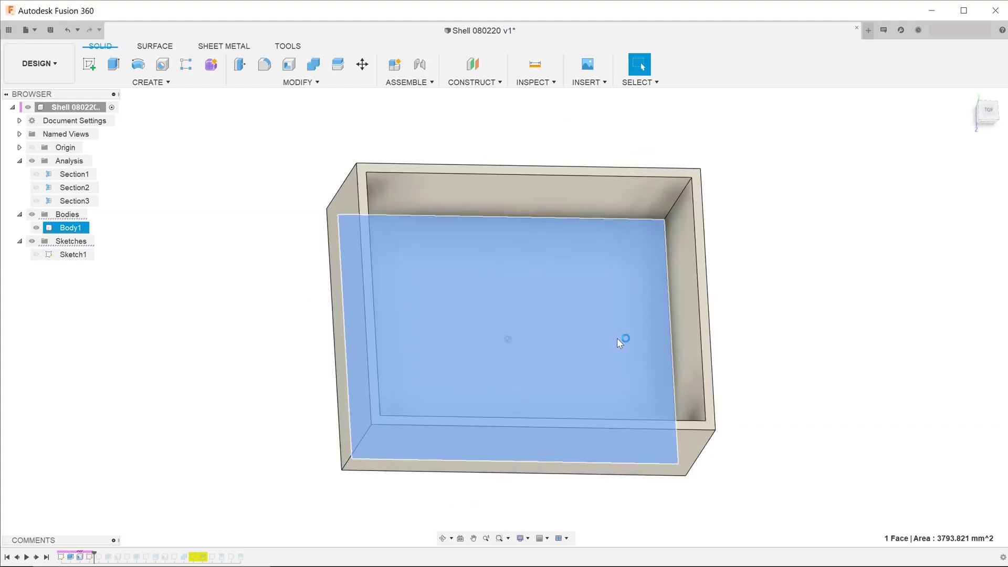
left_click(114, 65)
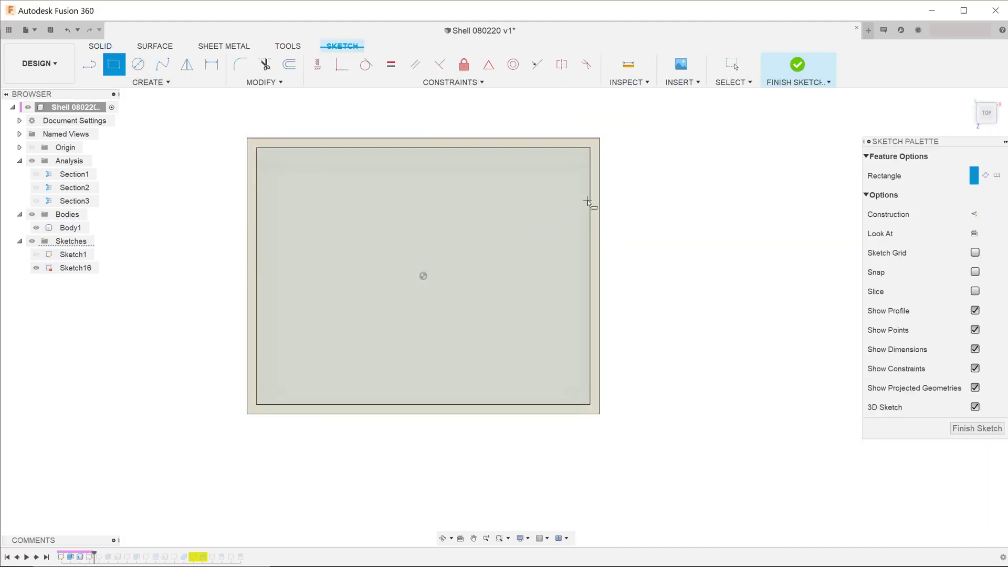
left_click(546, 343)
key("e")
left_click_drag(652, 272, 650, 256)
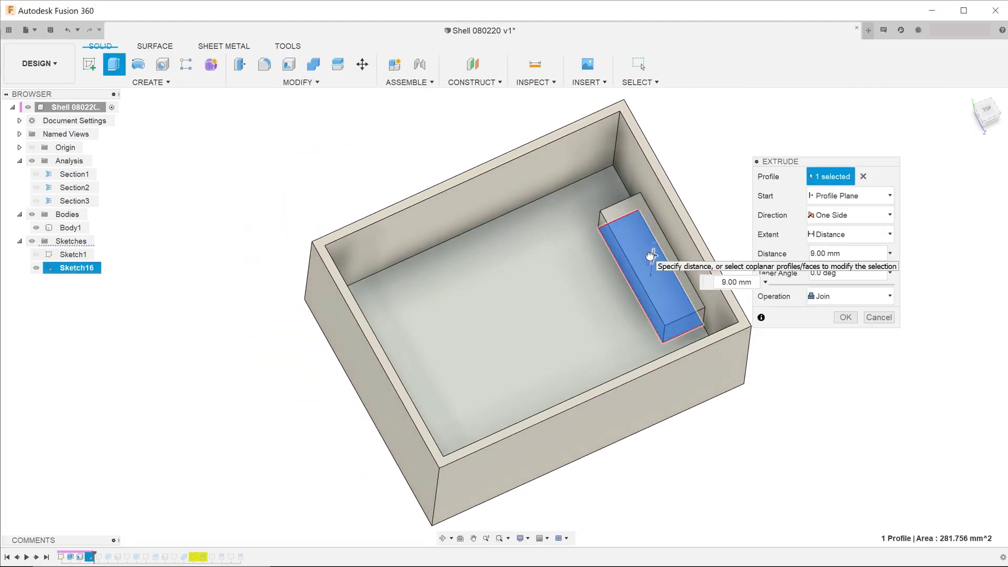
key("Return")
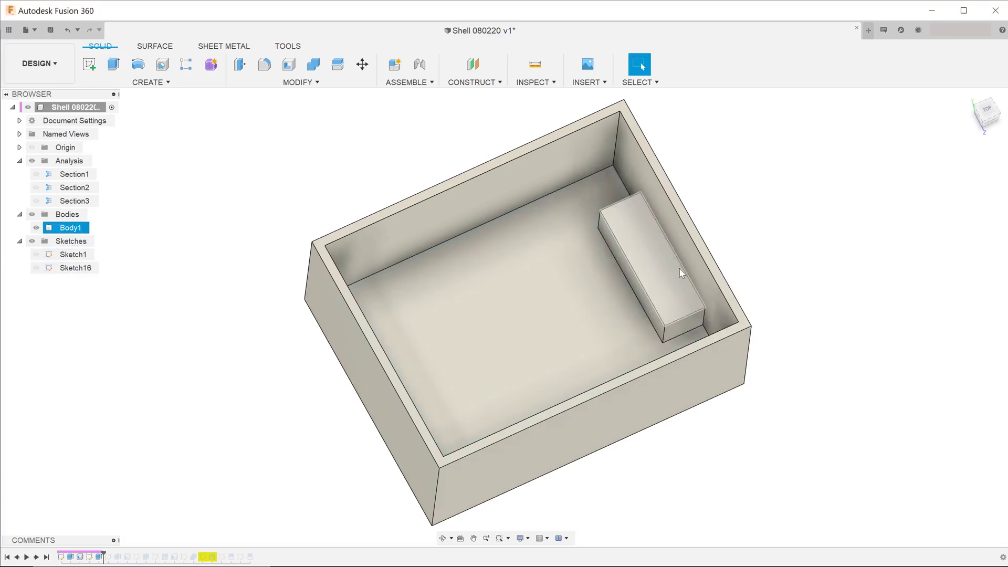
Step: Shell the body at 3 mm inside thickness with two faces removed, then show the Section3 cut
middle_click_drag(679, 268, 686, 255, "shift")
left_click(352, 120)
left_click(290, 64)
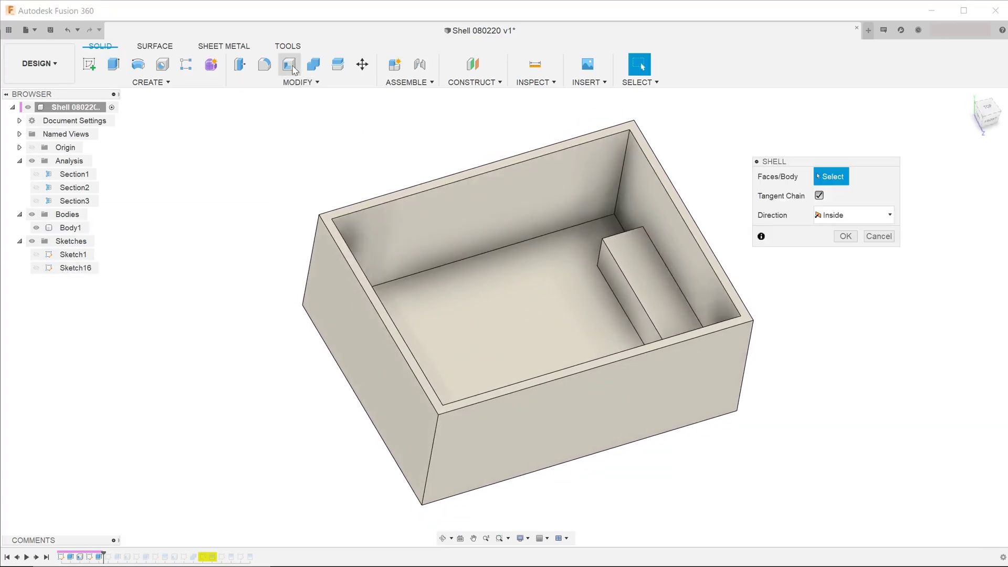
left_click(606, 233)
middle_click_drag(572, 243, 619, 265, "shift")
left_click(673, 320)
middle_click_drag(673, 320, 625, 286, "shift")
left_click(593, 275)
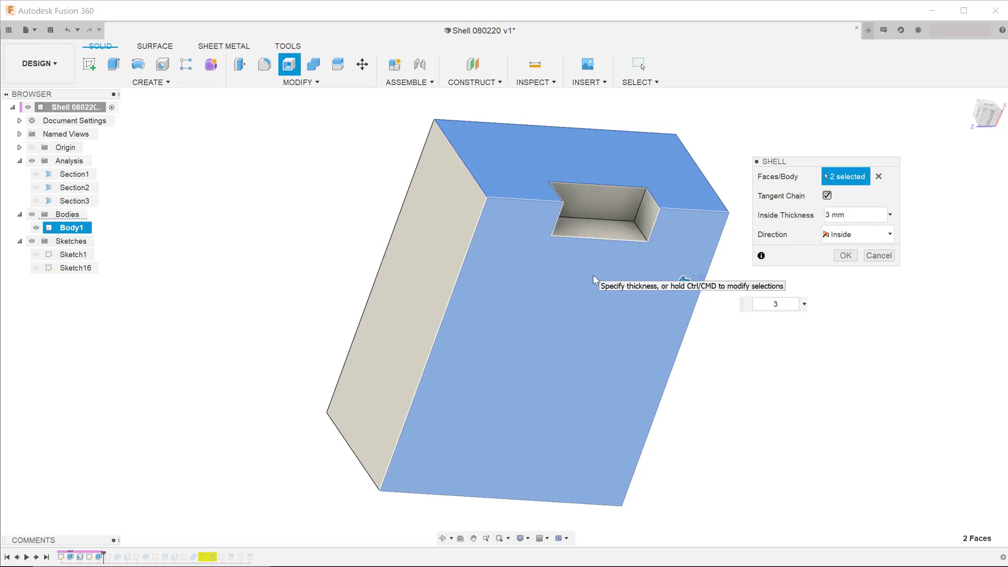
middle_click_drag(593, 275, 668, 312, "shift")
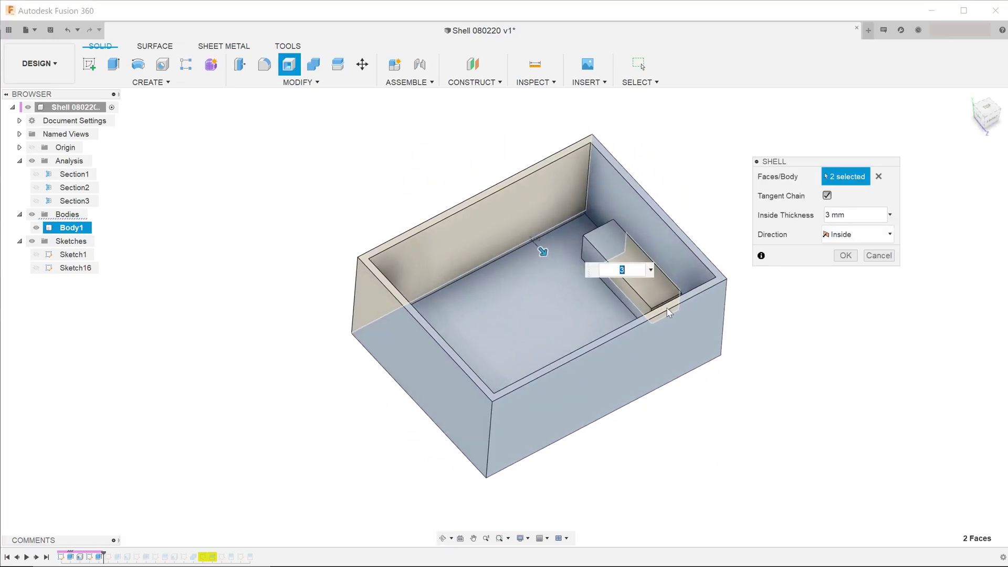
left_click(843, 256)
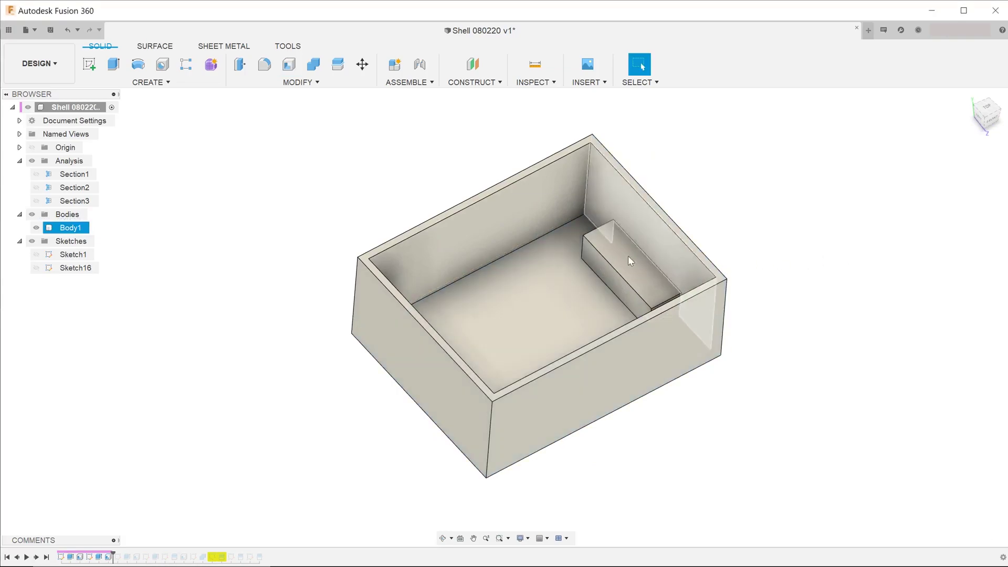
left_click(37, 201)
mouse_move(452, 266)
middle_mouse_down("shift")
mouse_move(603, 272)
mouse_move(567, 230)
mouse_move(574, 238)
mouse_move(597, 198)
mouse_move(586, 241)
mouse_move(556, 222)
mouse_move(608, 267)
middle_mouse_up("shift")
Step: Sketch a circle on the box floor and extrude it 11 mm as a joined cylinder
middle_click_drag(592, 389, 281, 400, "shift")
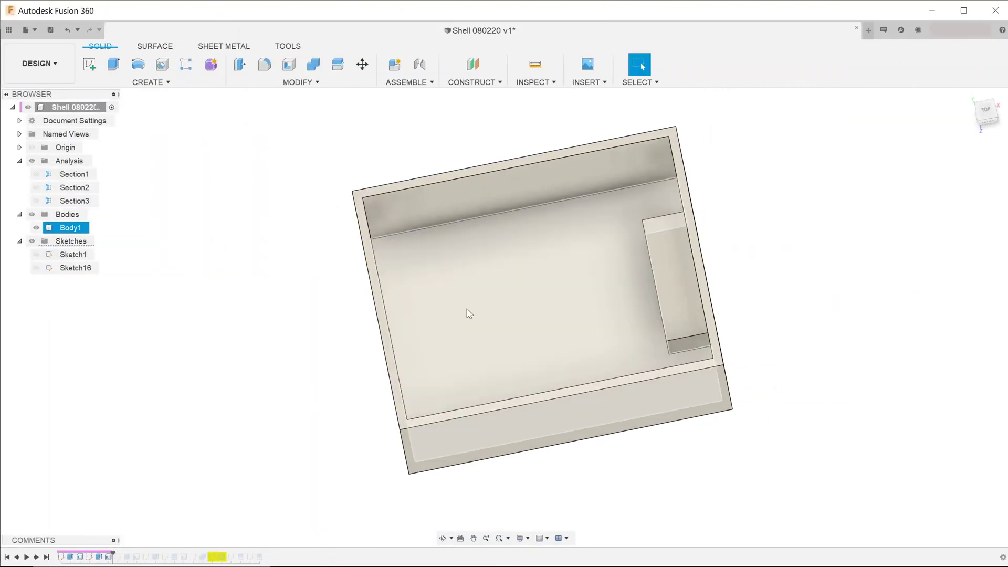
right_click(469, 314)
left_click(457, 373)
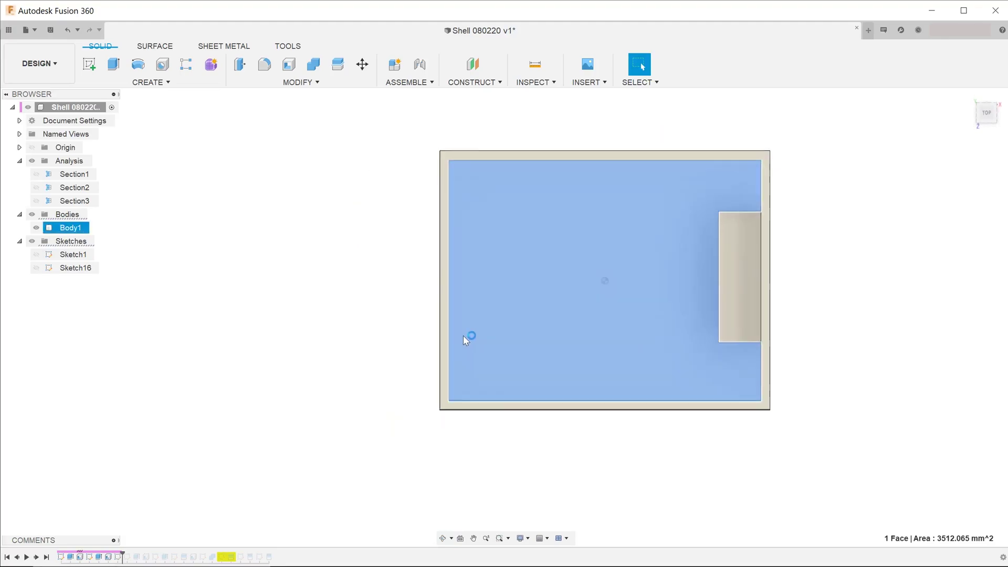
key("c")
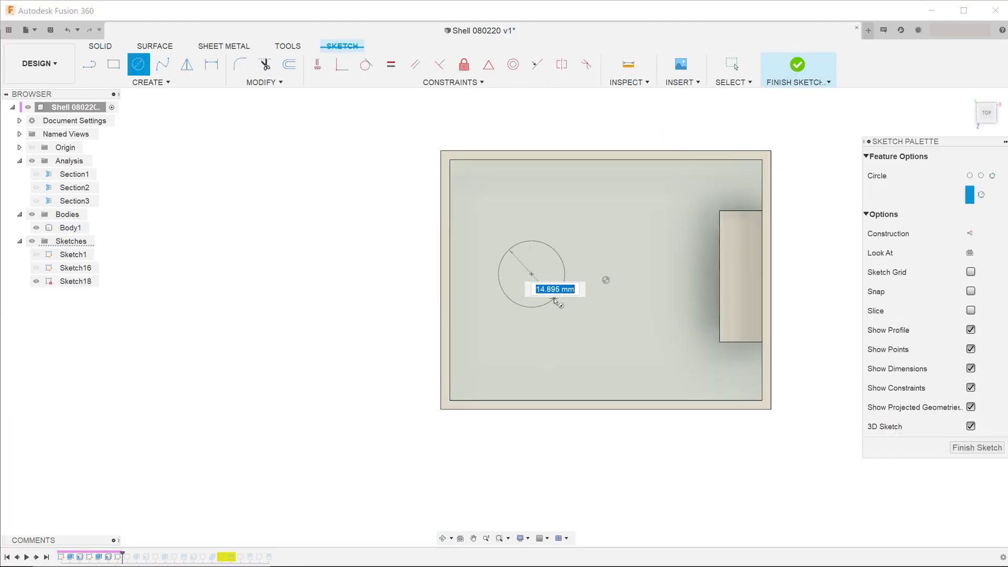
key("e")
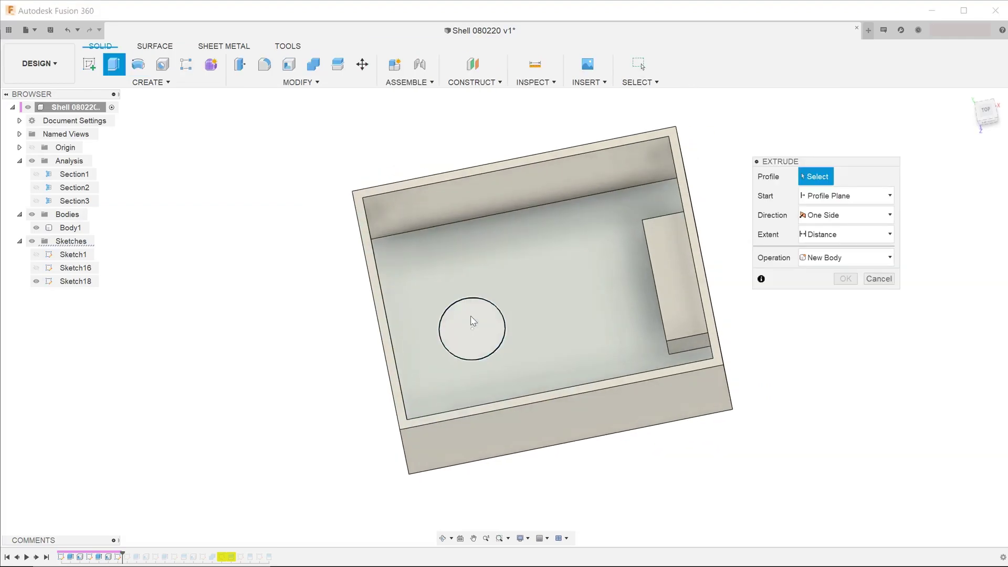
left_click(474, 317)
left_click_drag(472, 327, 469, 315)
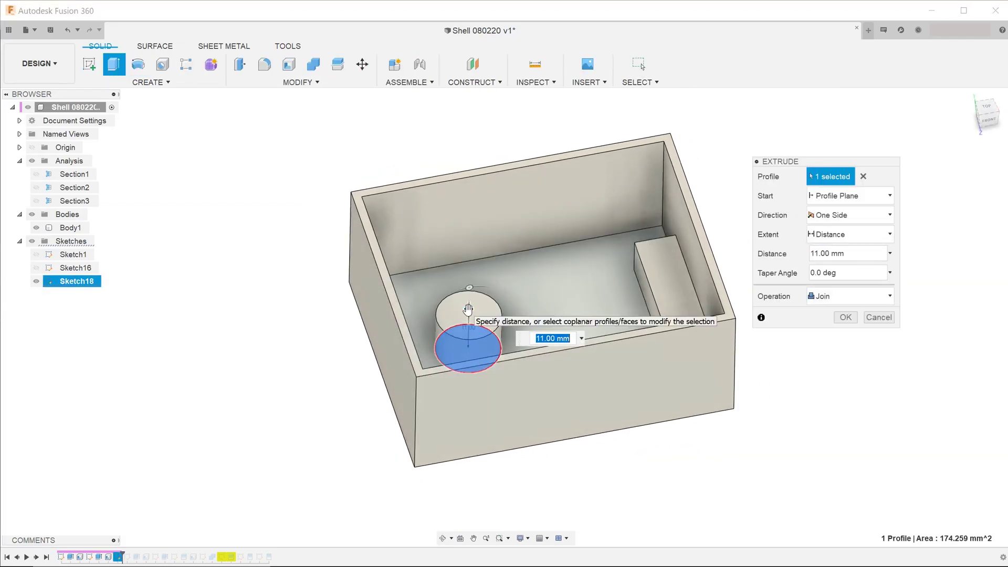
Step: Confirm the cylinder, then shell the body at 1 mm inside thickness with one face removed
key("Return")
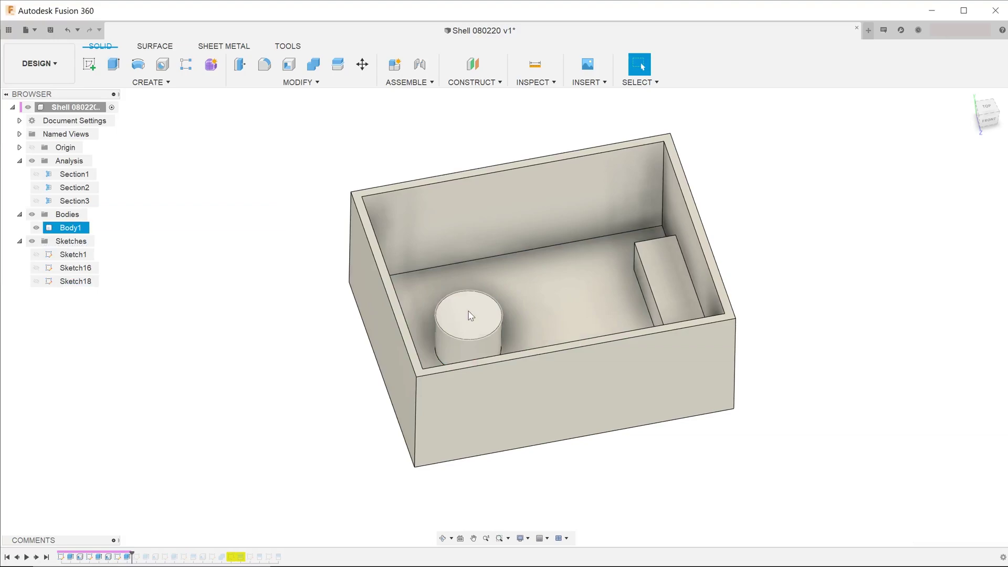
left_click(288, 65)
middle_click_drag(323, 267, 342, 248, "shift")
left_click(433, 270)
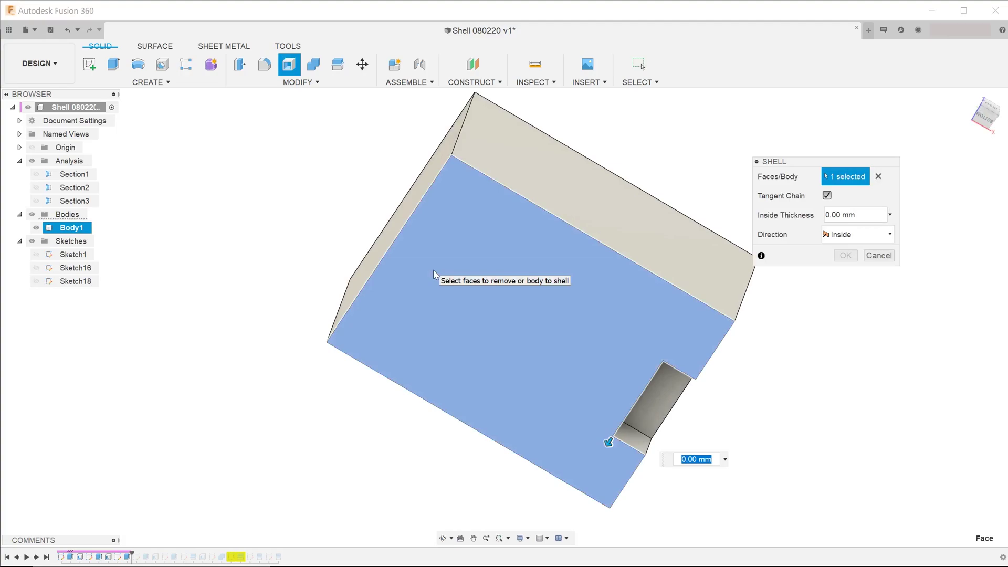
type("1")
Step: Check the 1 mm shell preview around the cavity, notch and hole
middle_click_drag(439, 311, 446, 279, "shift")
scroll(513, 315, "up", 2)
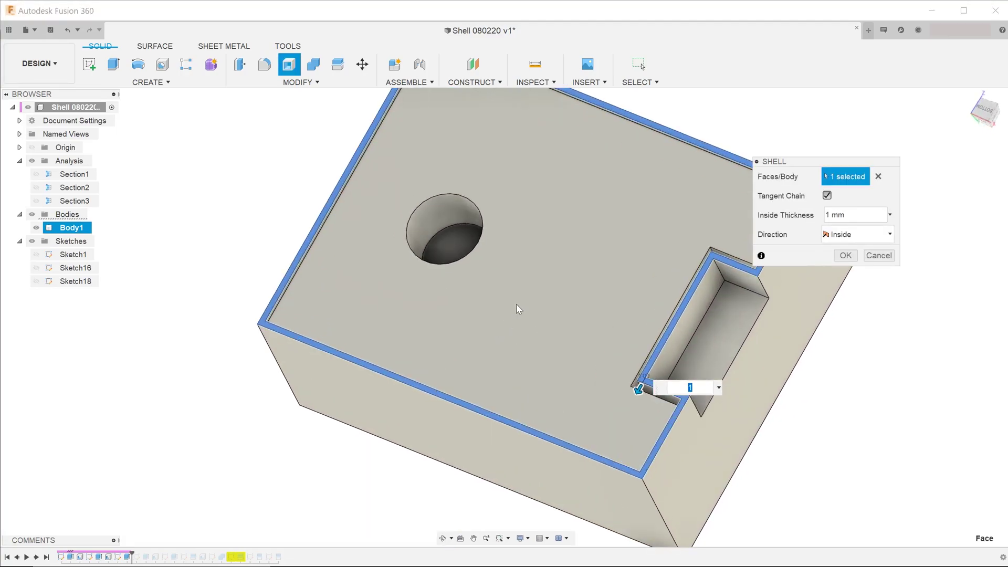
middle_click_drag(512, 308, 734, 319, "shift")
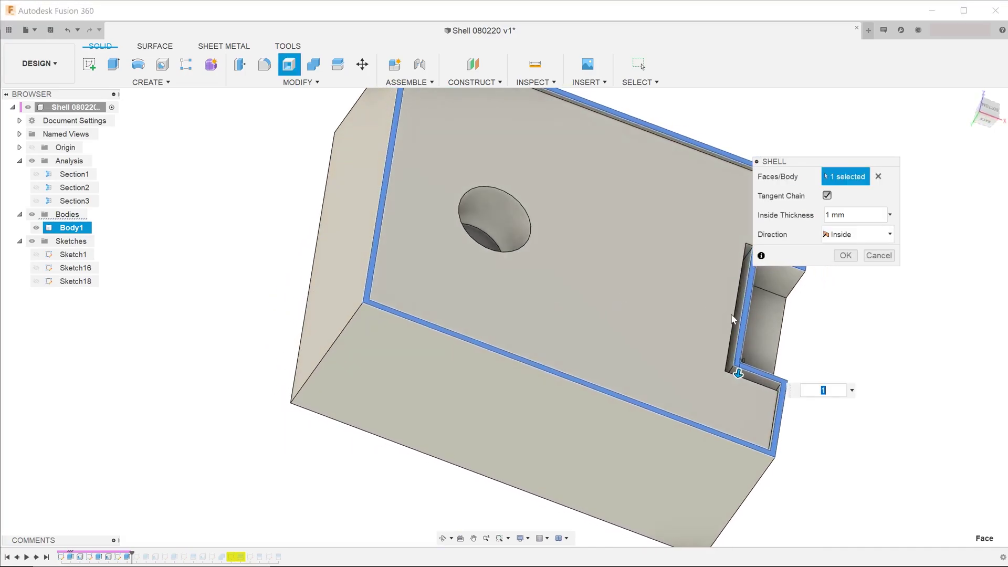
scroll(577, 353, "up", 5)
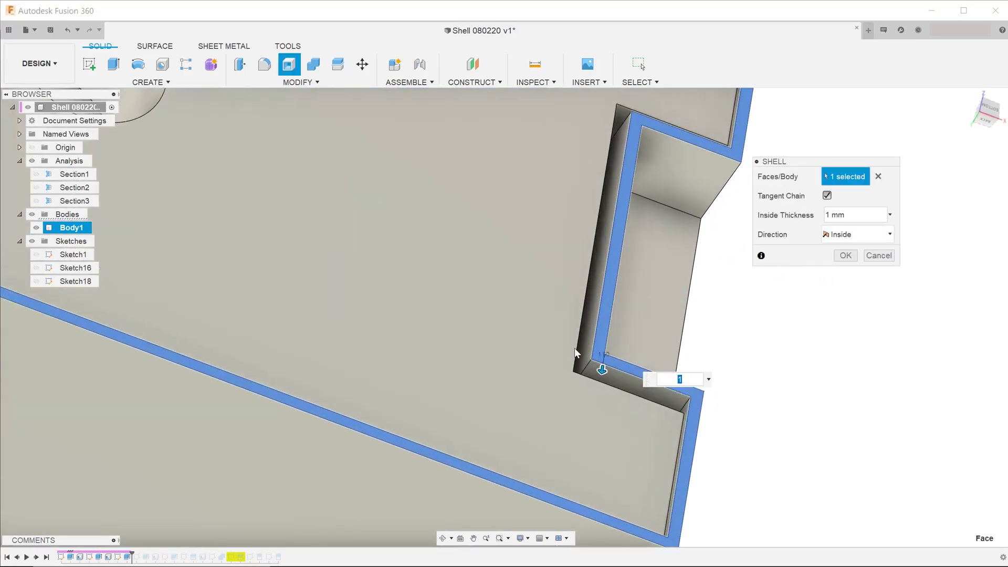
middle_click_drag(573, 340, 445, 304, "shift")
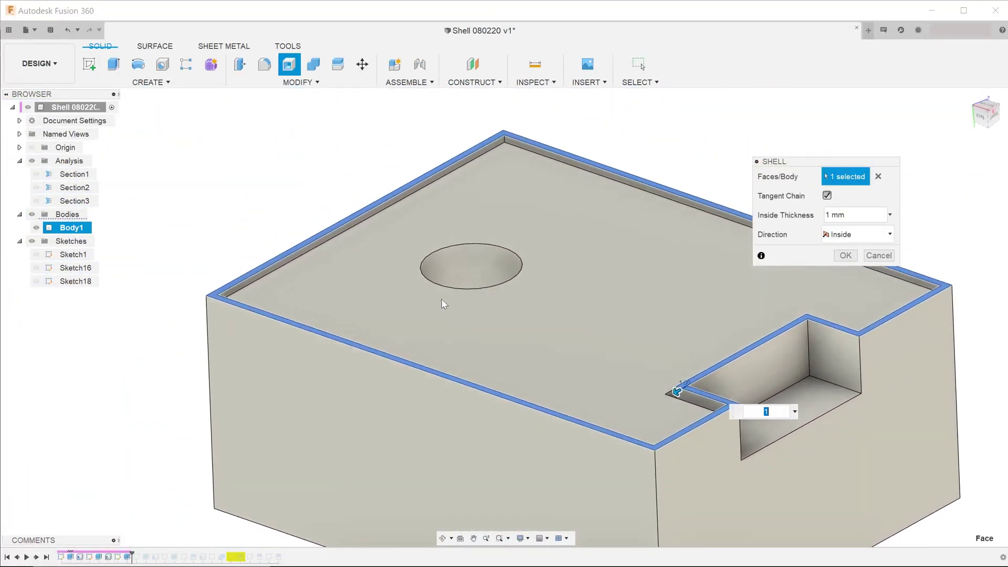
middle_click_drag(260, 303, 676, 408, "shift")
scroll(608, 378, "down", 2)
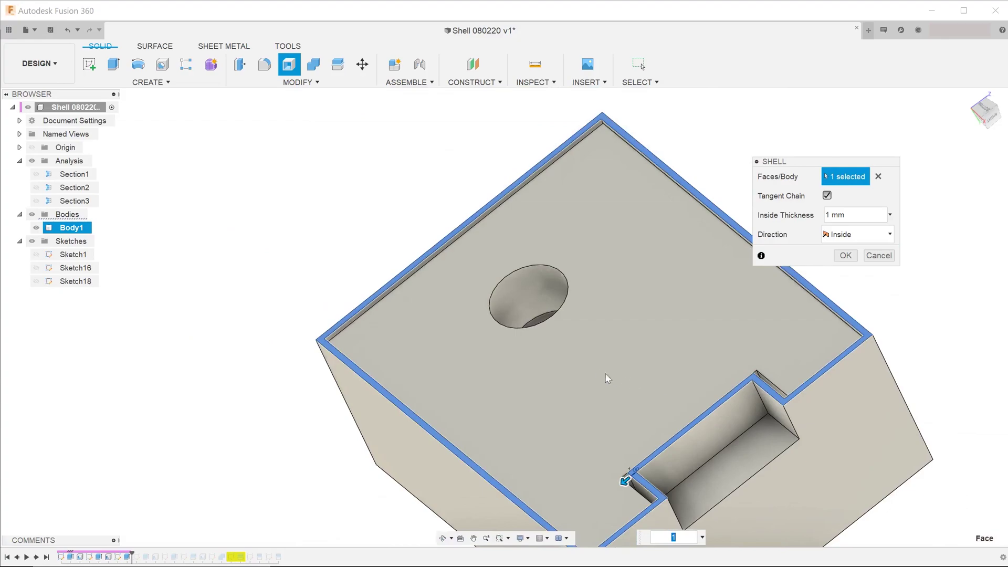
middle_click_drag(606, 370, 668, 391, "shift")
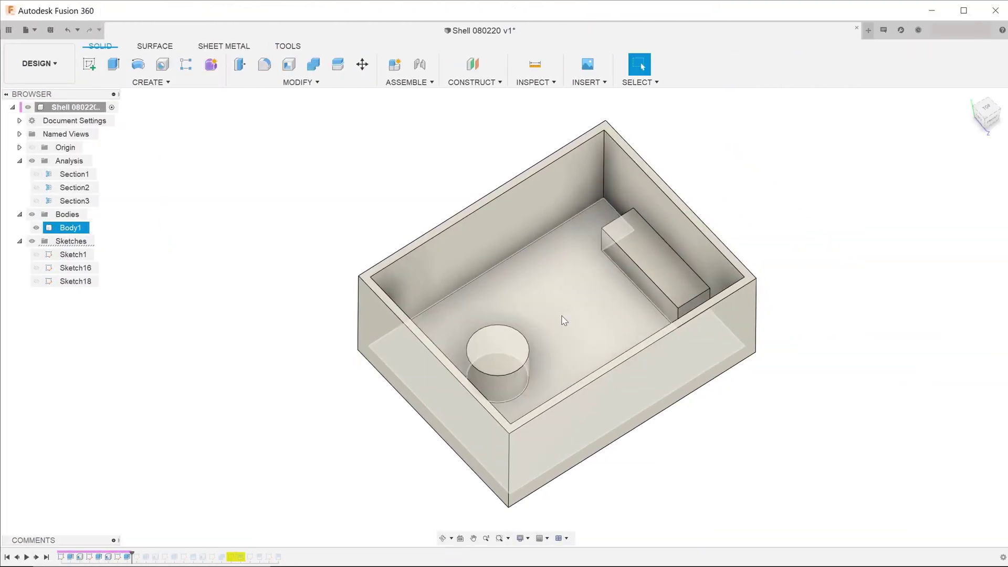
Step: Create Sketch21 on the box floor with the cylinder boss's circle projected into it
left_click(562, 316)
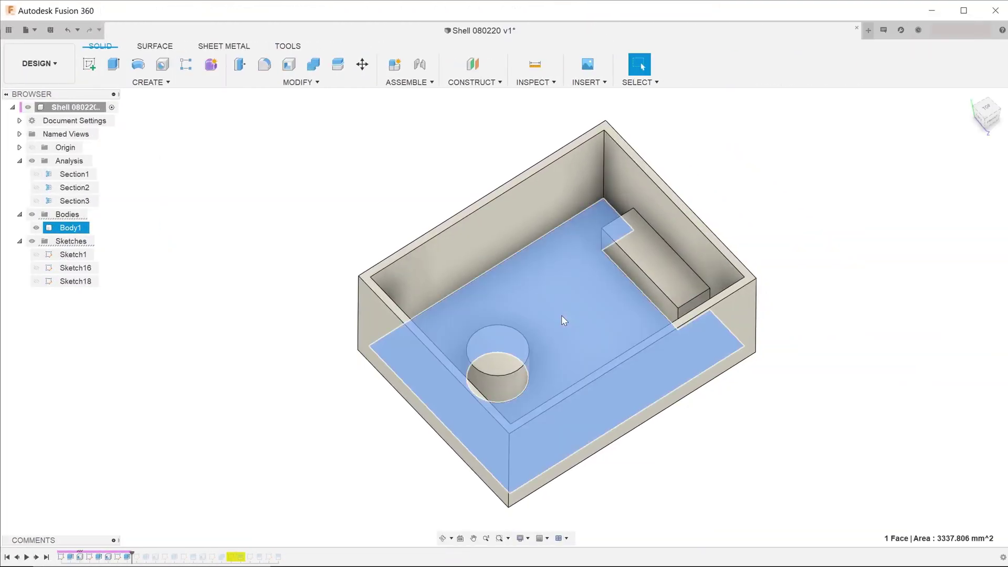
right_click(562, 315)
left_click(560, 381)
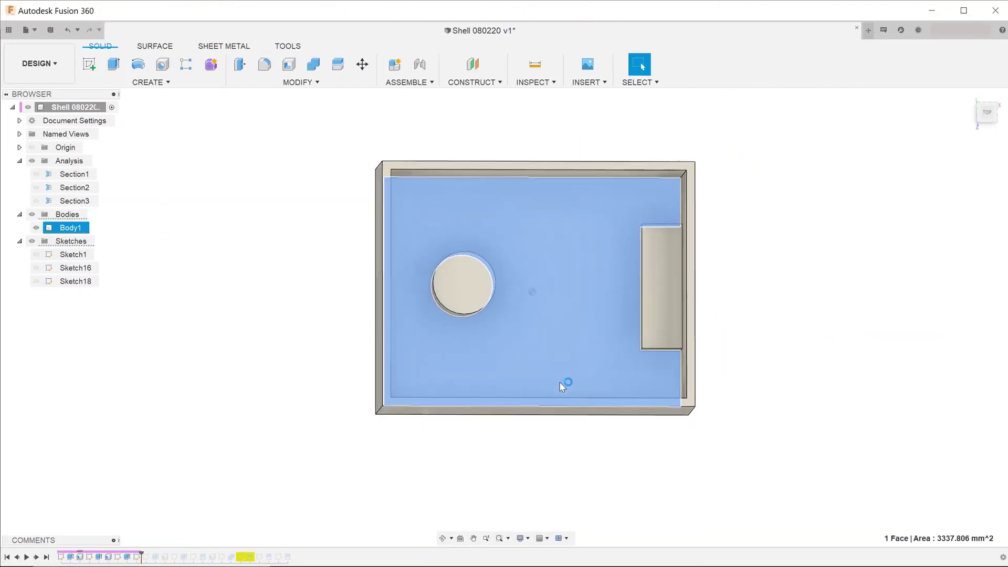
key("p")
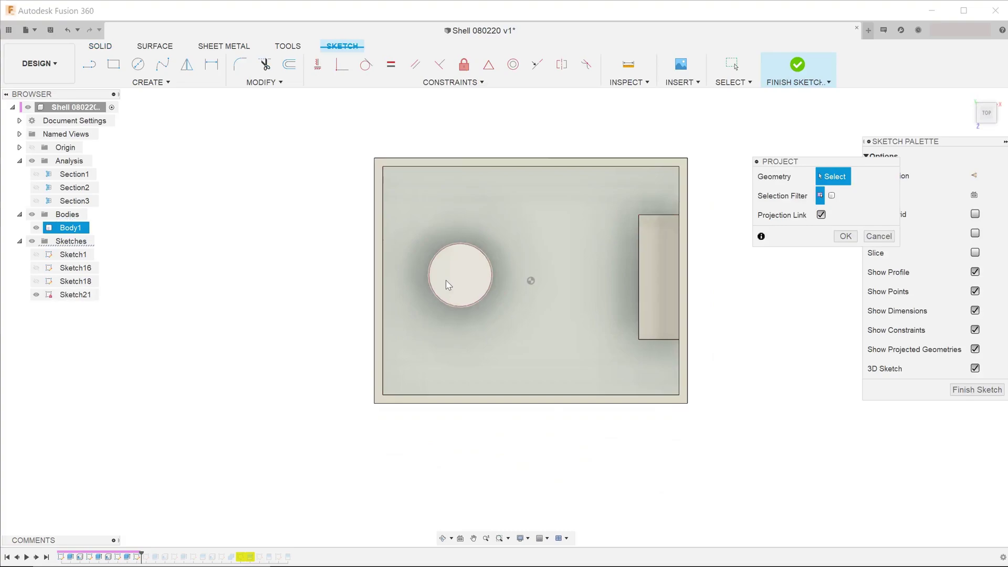
left_click(844, 237)
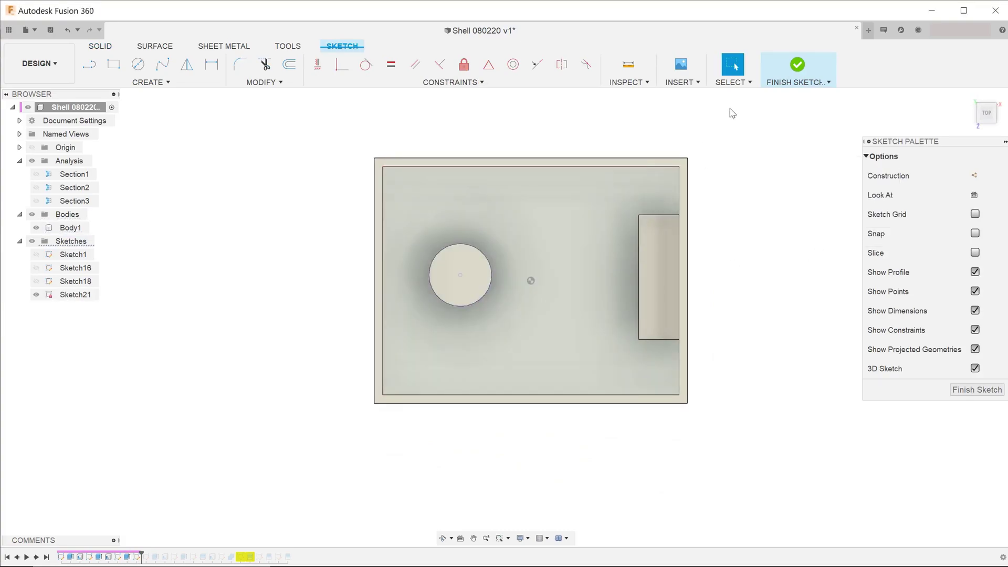
left_click(787, 74)
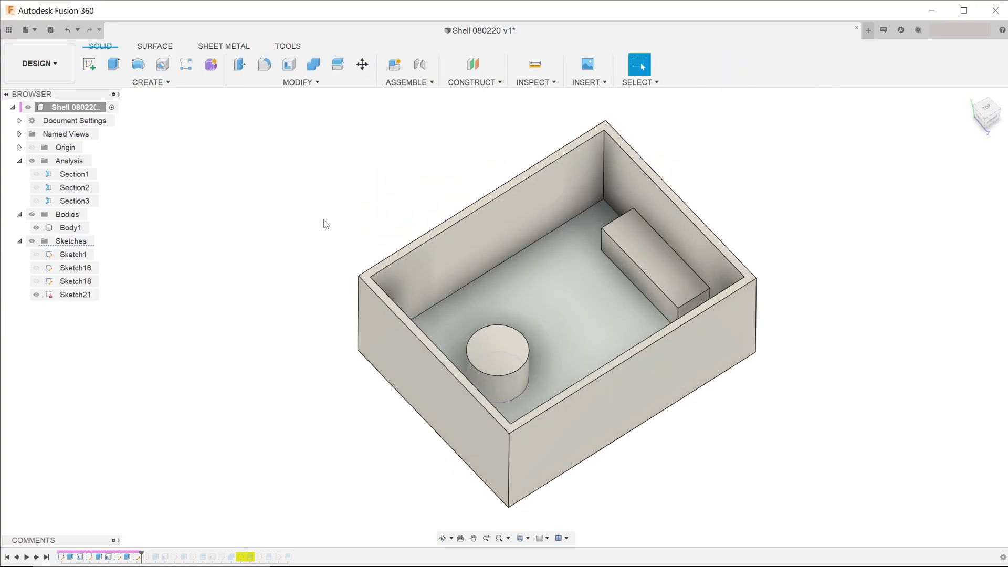
Step: Split Body1 using the cylinder's face as the splitting tool, creating Body5
left_click(315, 53)
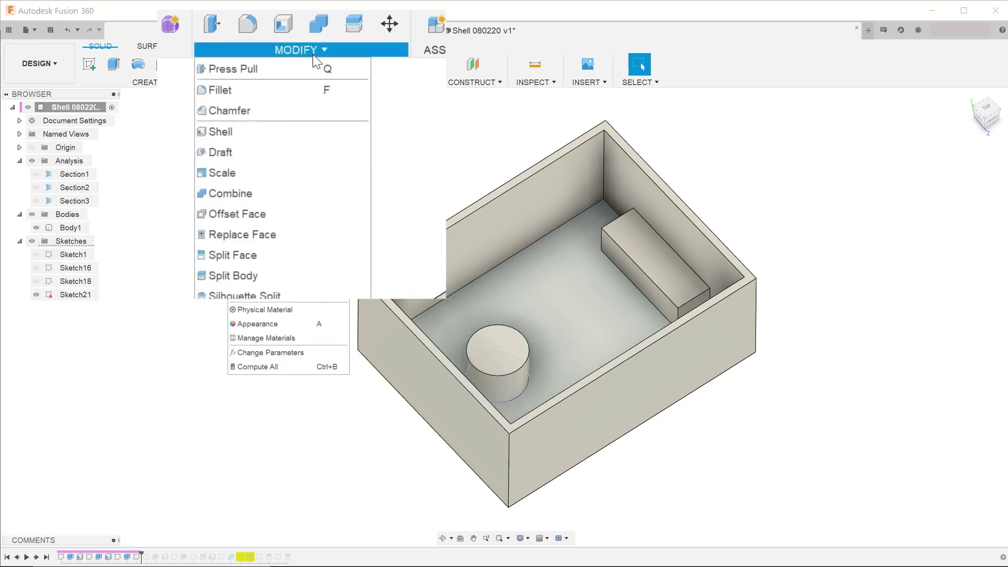
left_click(318, 278)
left_click(474, 242)
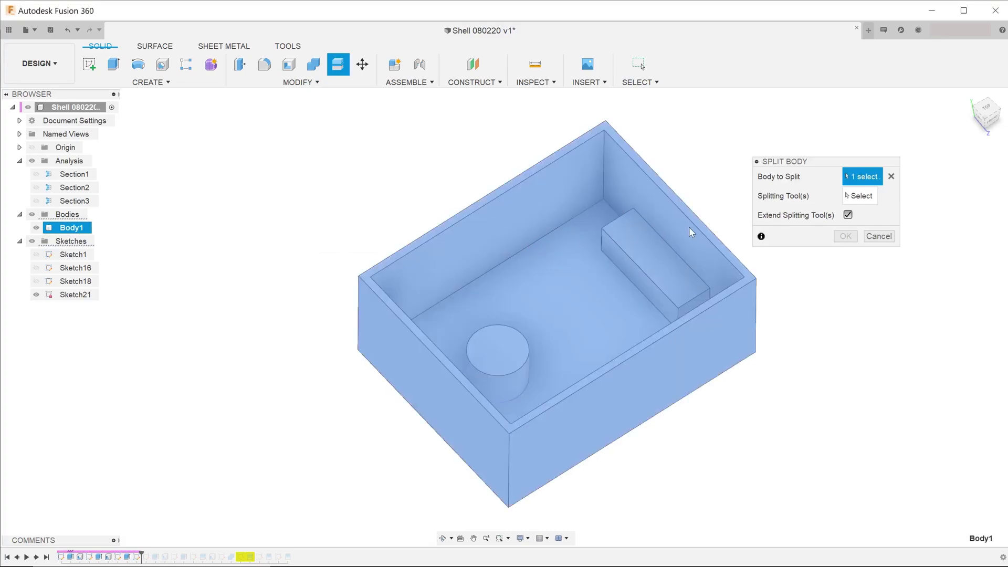
left_click(860, 198)
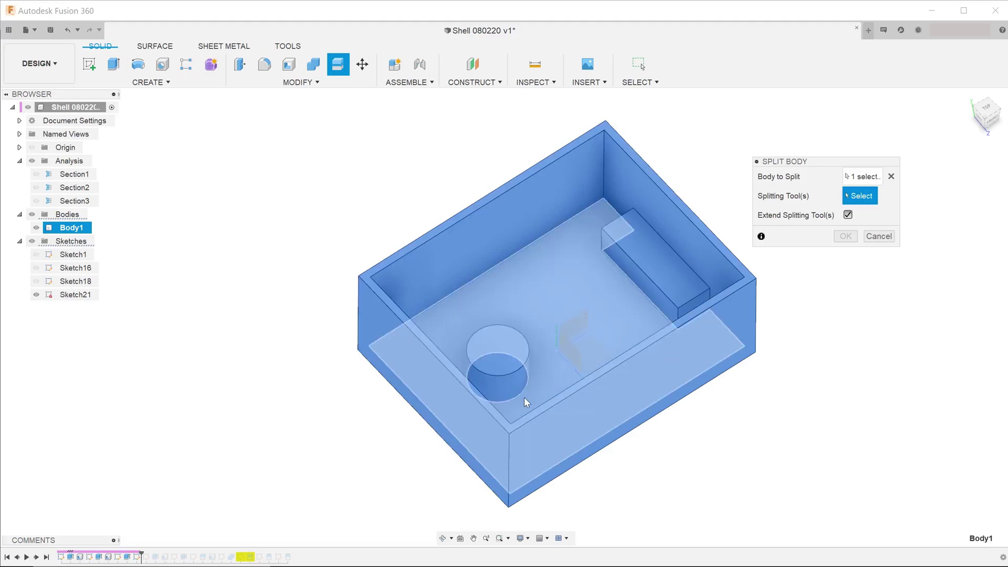
left_click(517, 397)
middle_click_drag(571, 357, 725, 305, "shift")
left_click(845, 237)
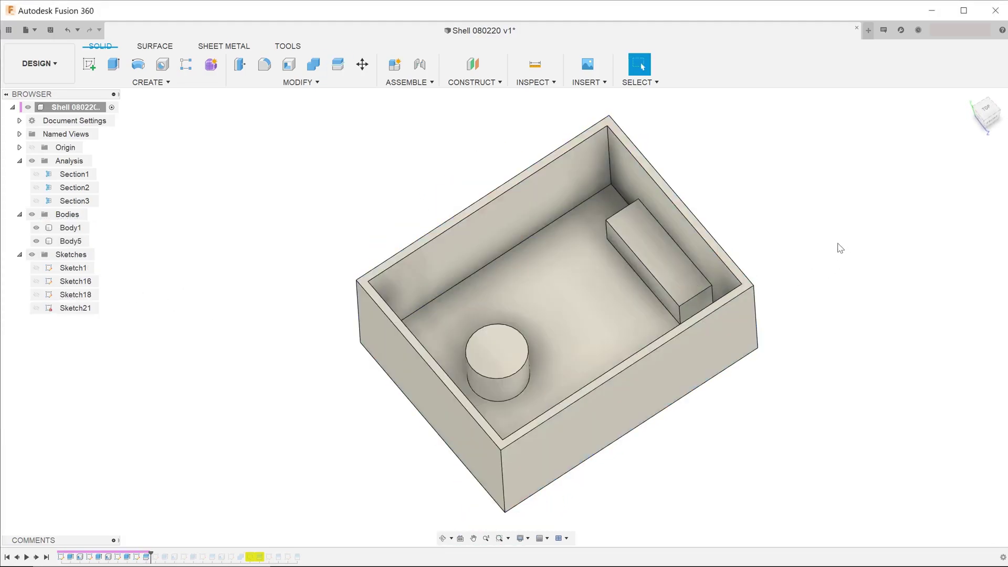
middle_click_drag(546, 279, 520, 294, "shift")
key("Escape")
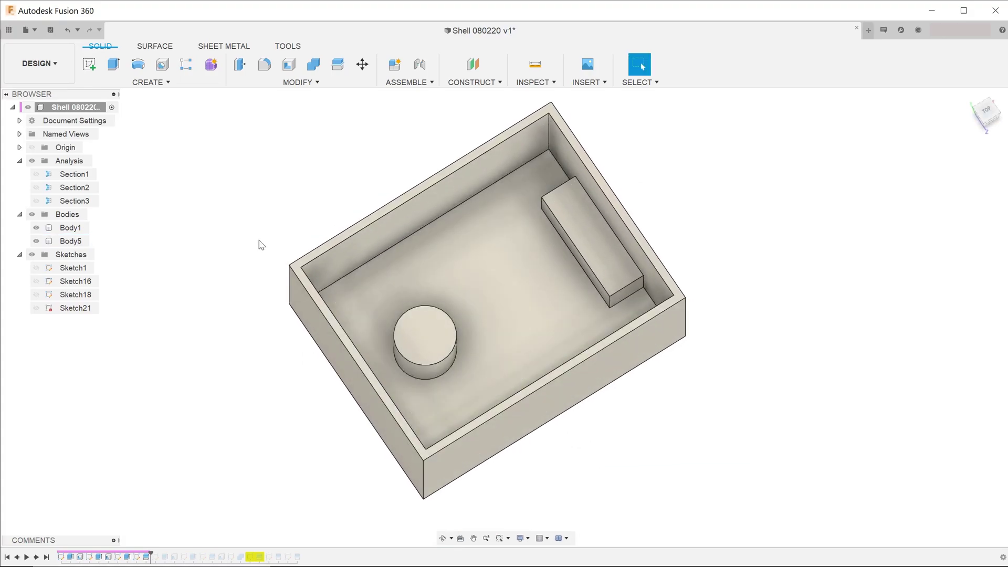
left_click(19, 213)
left_click(20, 214)
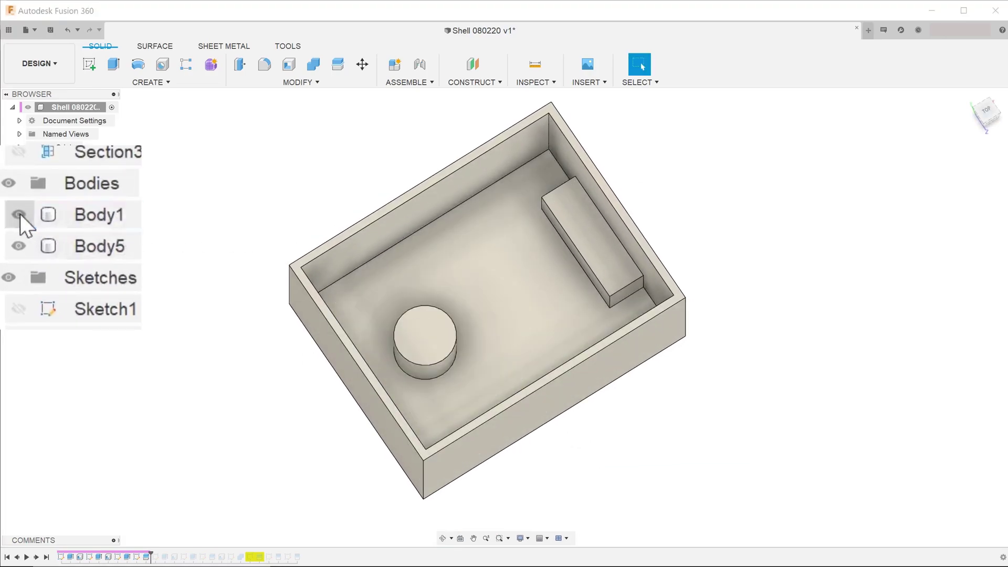
left_click(18, 245)
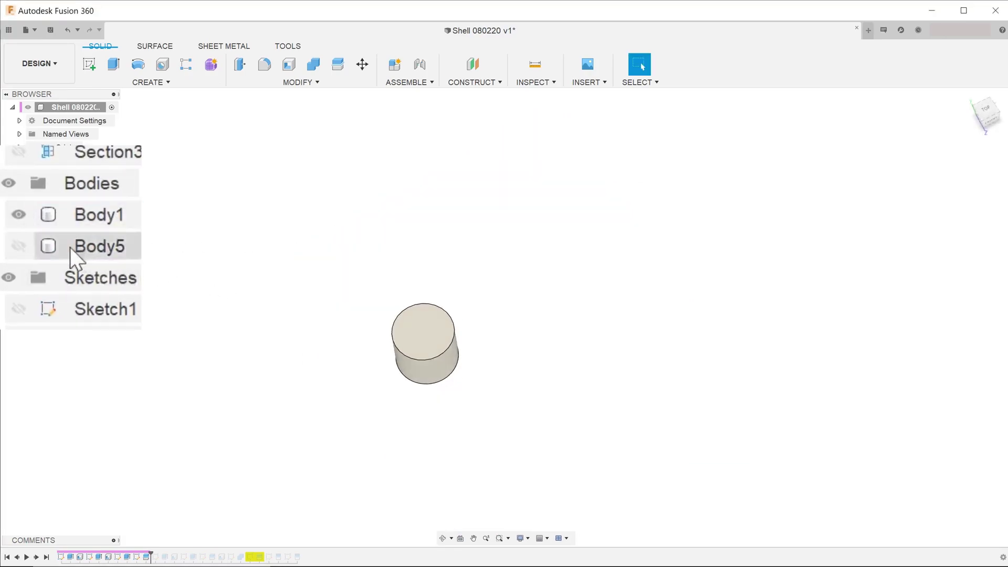
left_click(19, 245)
left_click(281, 232)
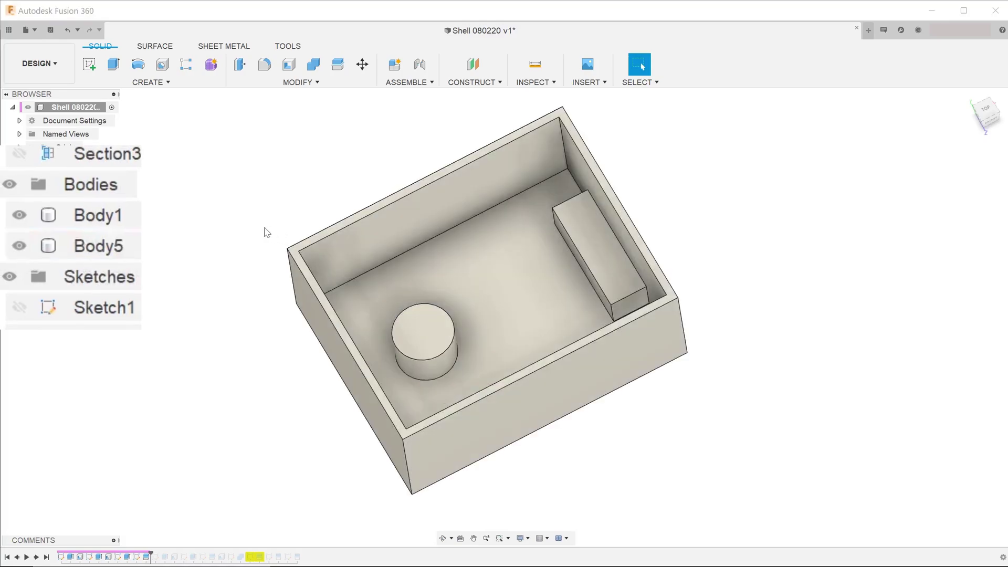
mouse_move(267, 233)
middle_mouse_down("shift")
mouse_move(265, 248)
mouse_move(272, 233)
middle_mouse_up("shift")
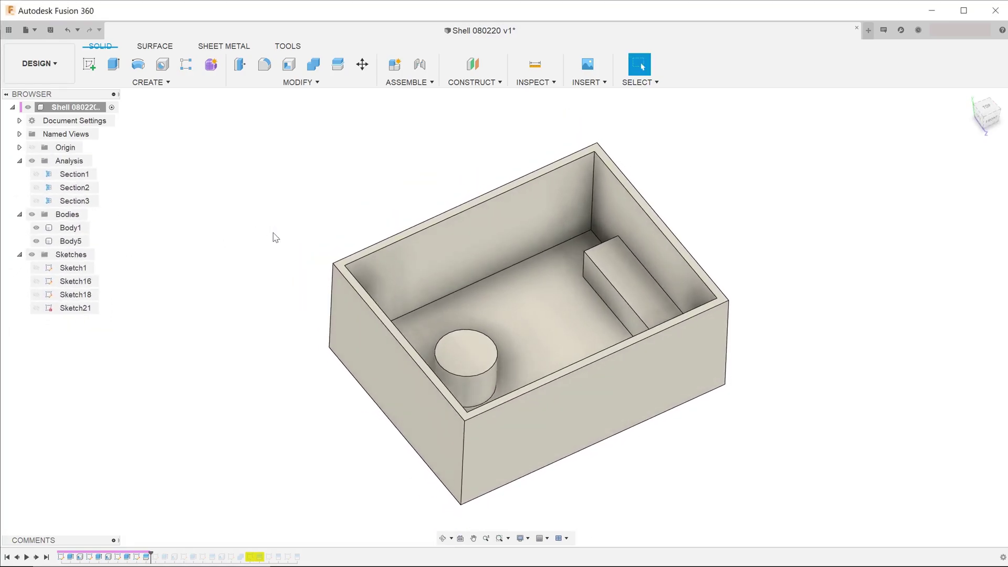
Step: Shell the cylinder body 1 mm inside, opening its bottom face
left_click(291, 65)
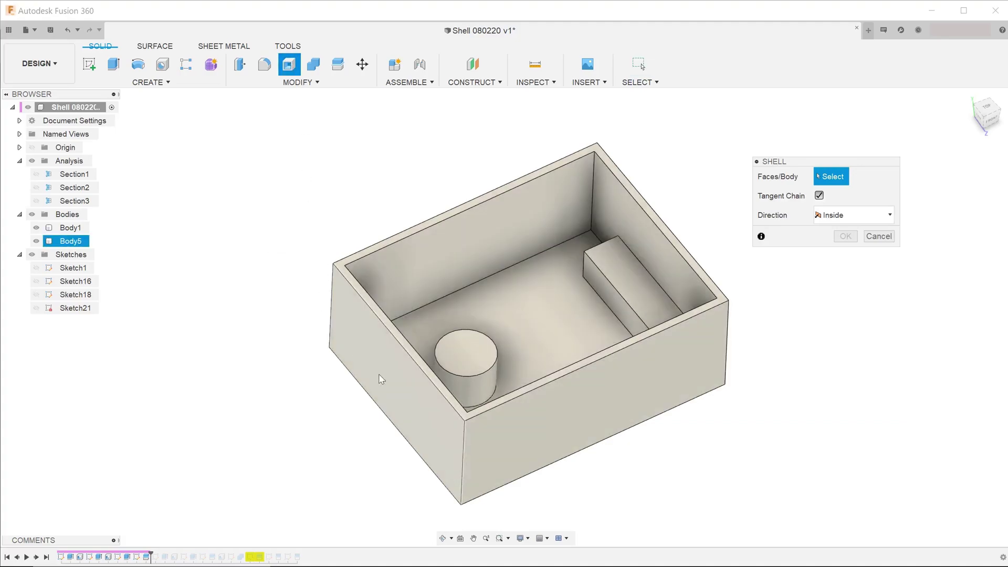
middle_click_drag(379, 373, 385, 294, "shift")
left_click(464, 314)
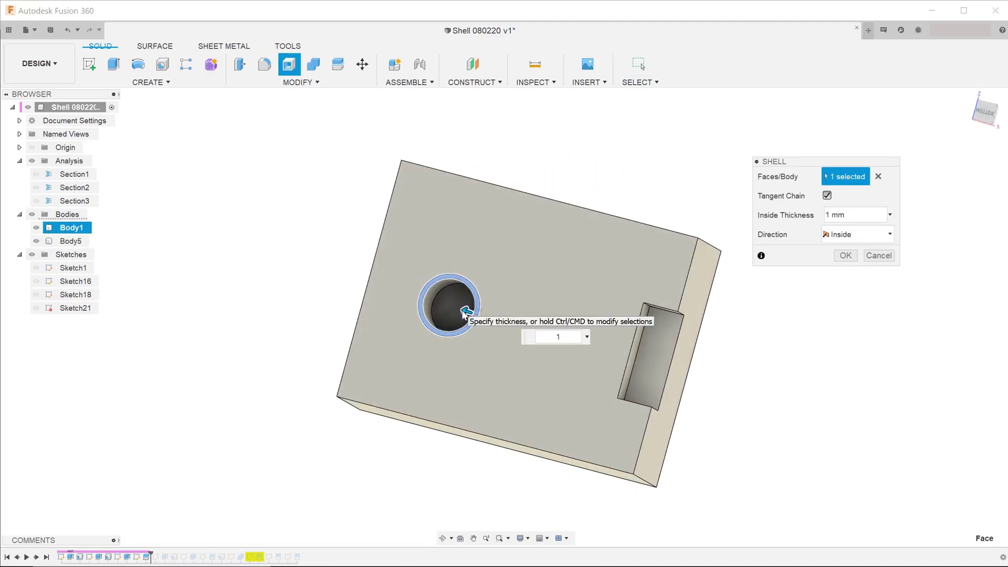
left_click(836, 258)
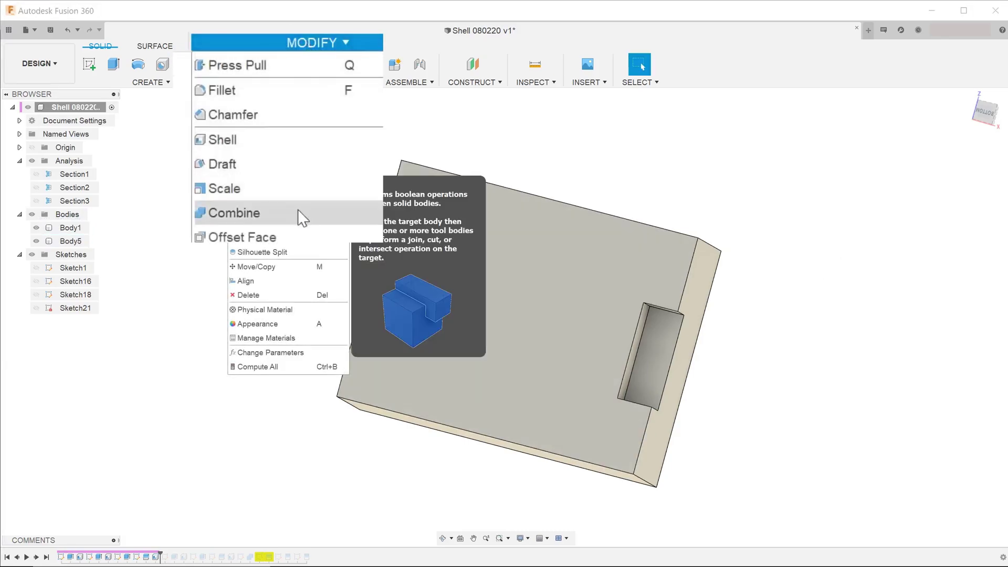
Step: Set up a Combine Join with the cylinder as target and the box as tool body
left_click(303, 218)
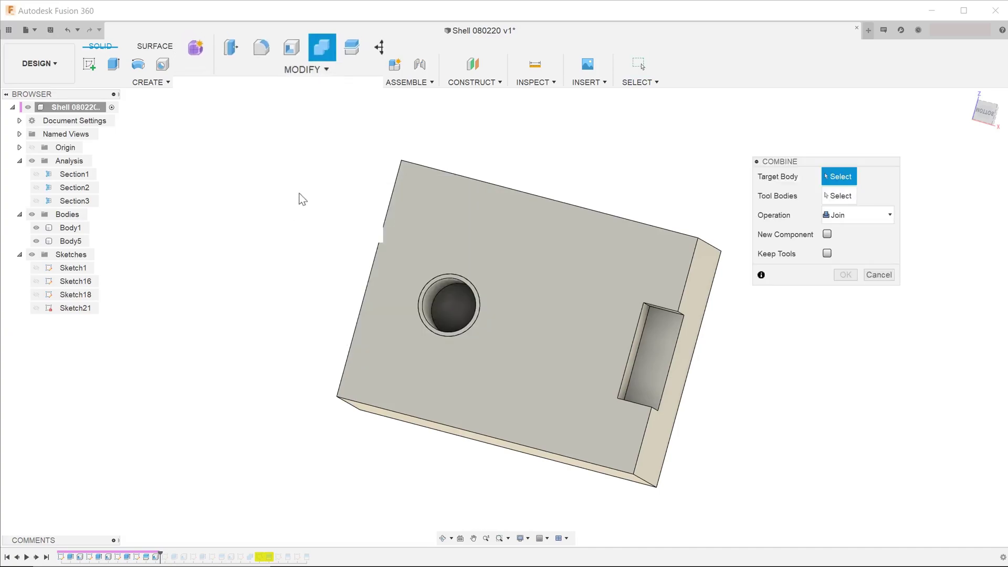
left_click(436, 299)
left_click(411, 242)
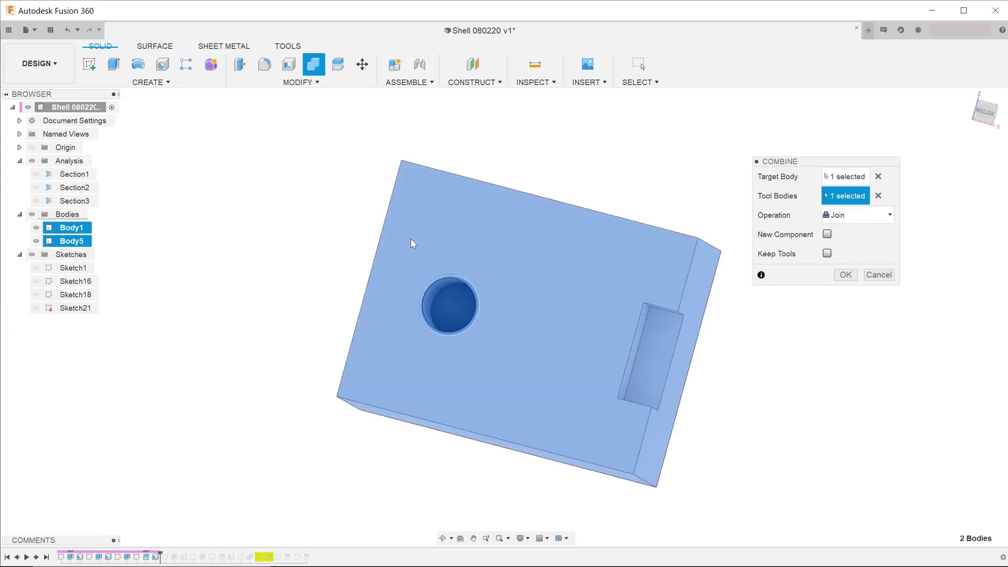